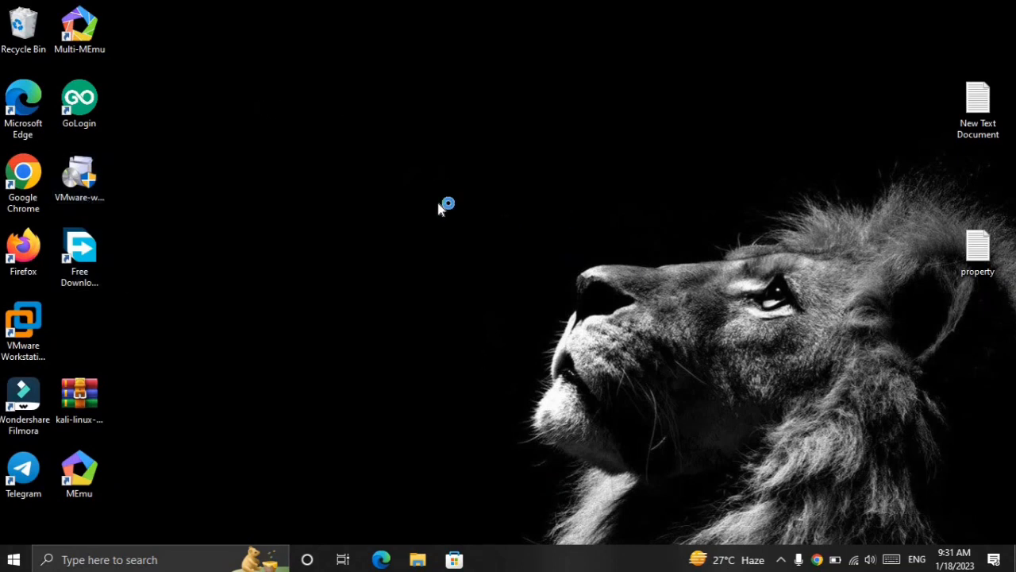
Step: Open Google Chrome, search for "vmware workstation", and open the Download VMware Workstation Pro page
{"action": "double_click", "coordinate": [16, 174]}
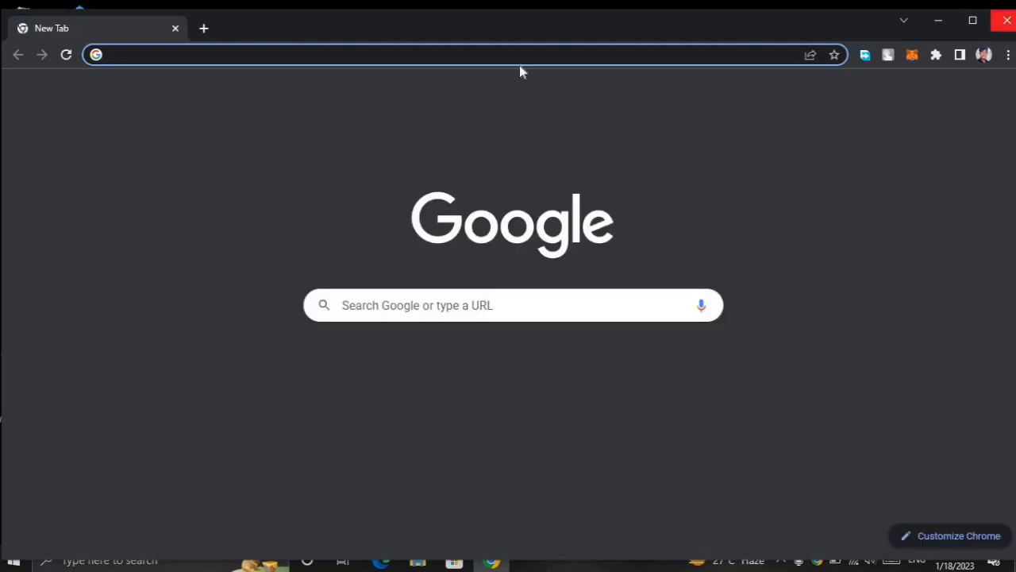
{"action": "left_click", "coordinate": [310, 54]}
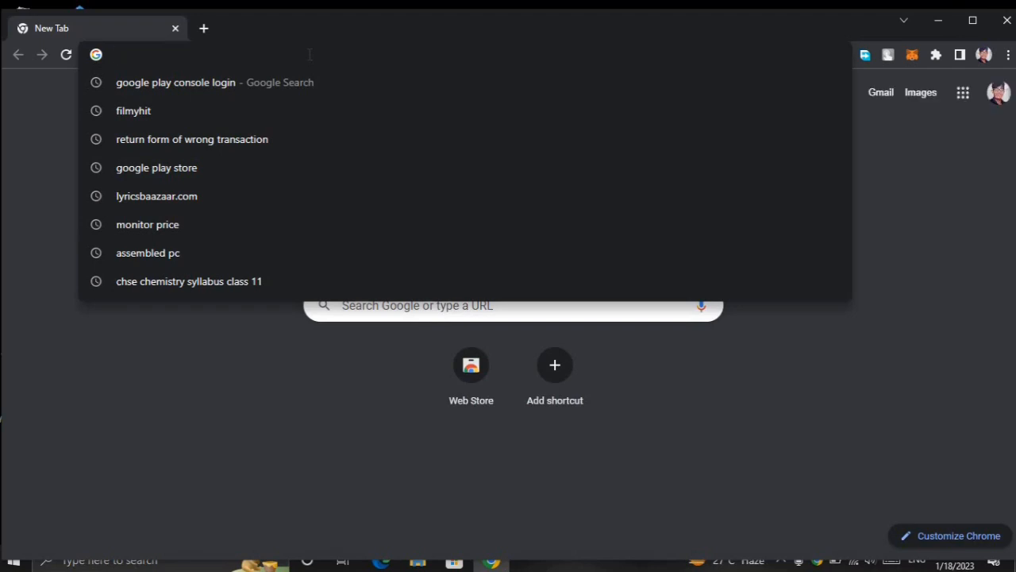
{"action": "type", "text": "v"}
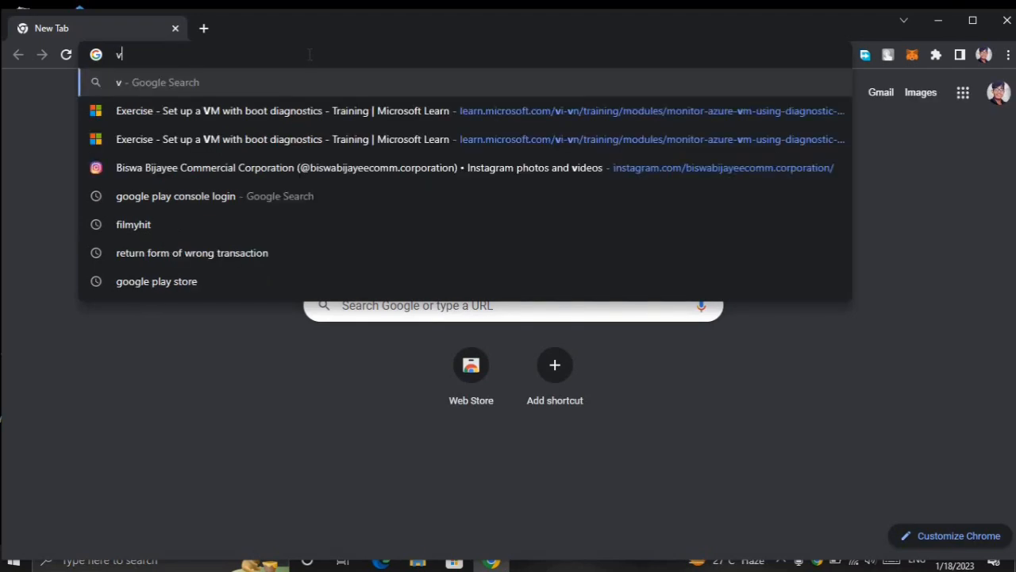
{"action": "type", "text": "mw"}
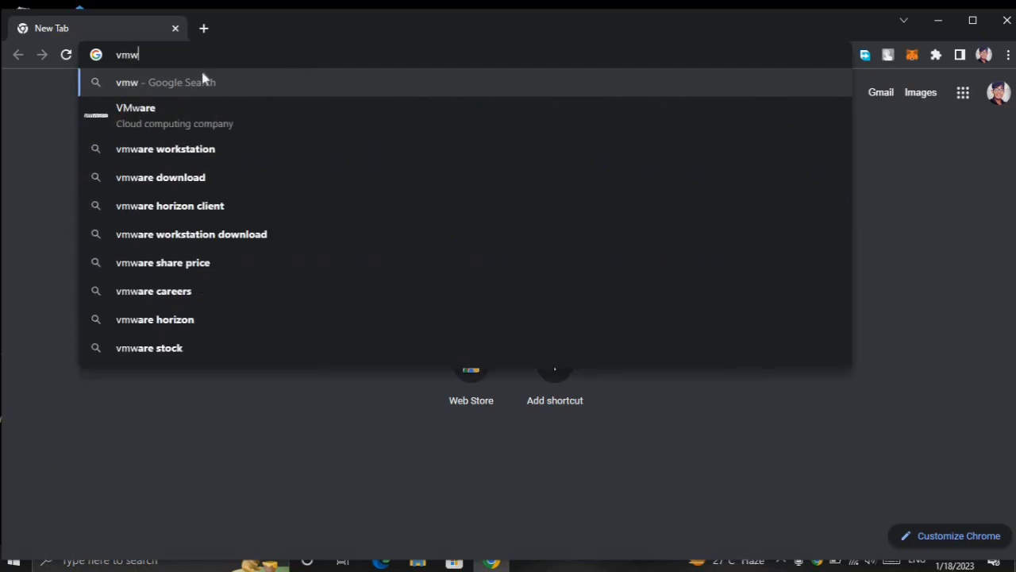
{"action": "left_click", "coordinate": [129, 149]}
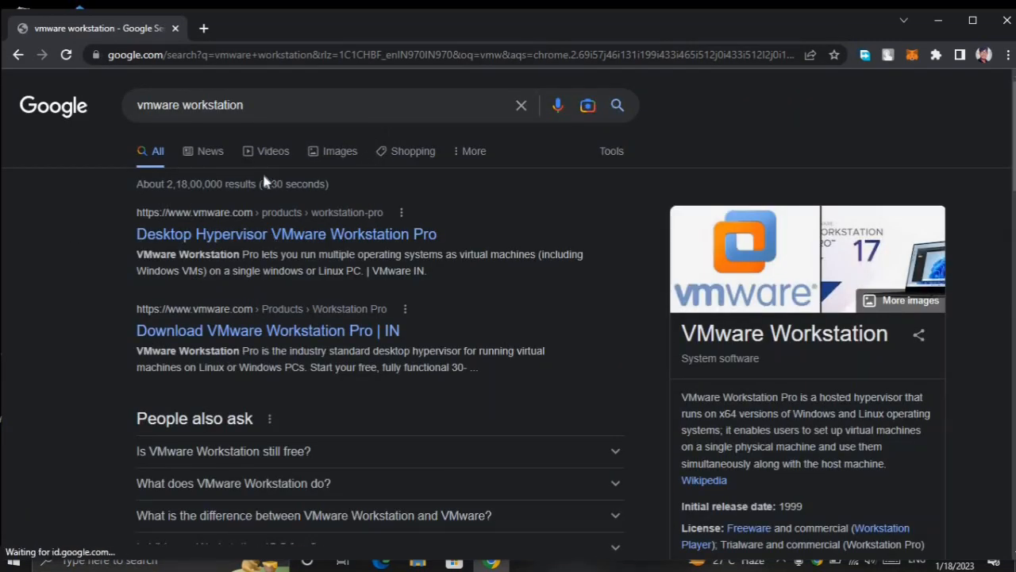
{"action": "left_click", "coordinate": [295, 336]}
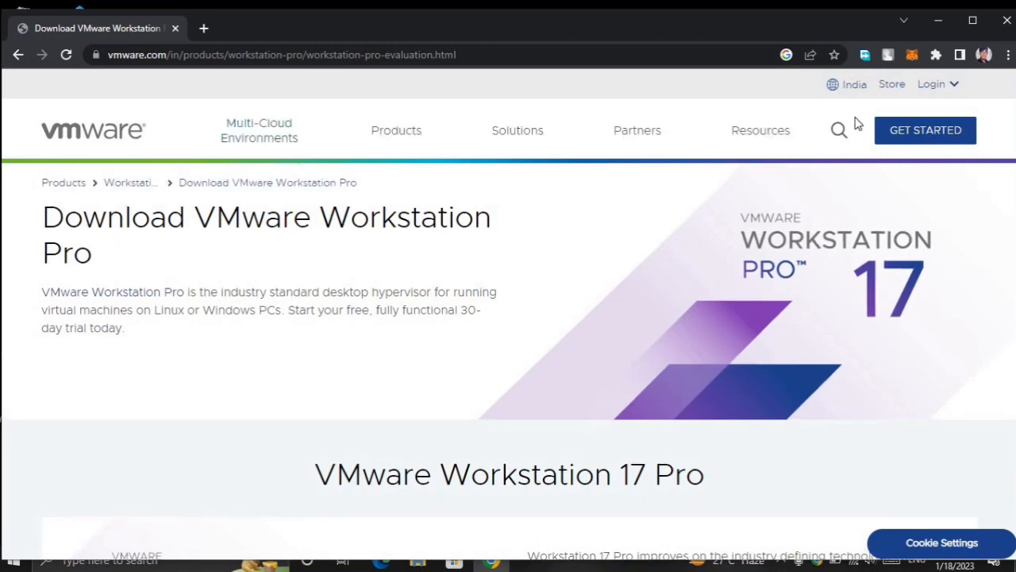
Step: Request the Workstation 17 Pro for Windows download, then dismiss the new download and close Free Download Manager
{"action": "scroll", "coordinate": [645, 231], "scroll_direction": "down", "scroll_amount": 8}
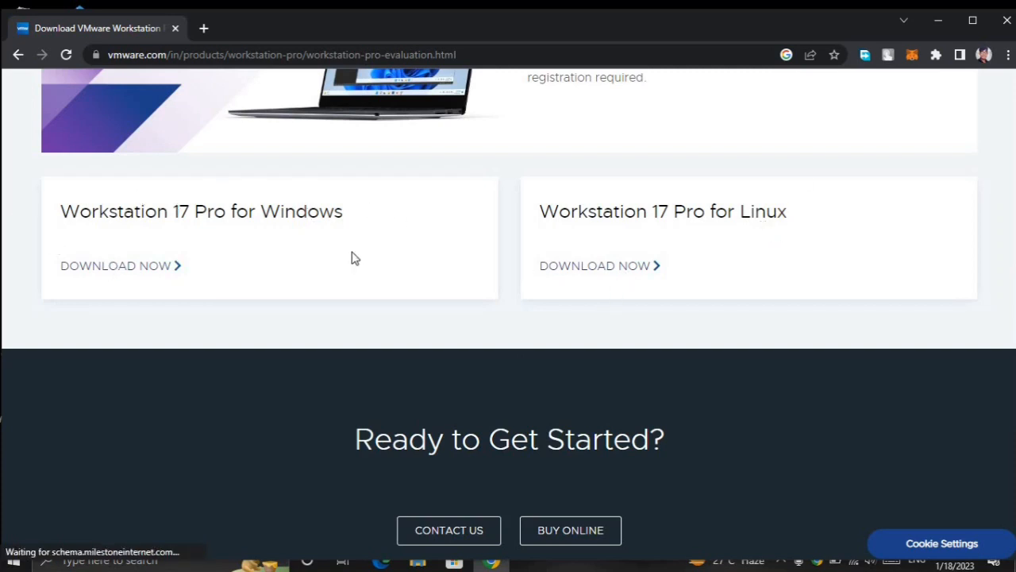
{"action": "left_click", "coordinate": [118, 265]}
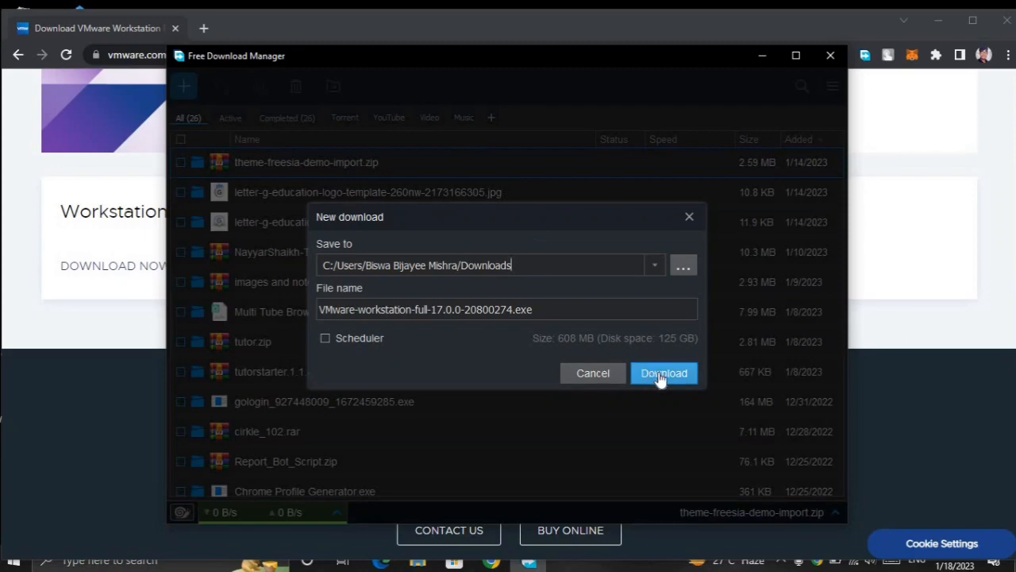
{"action": "left_click", "coordinate": [689, 216]}
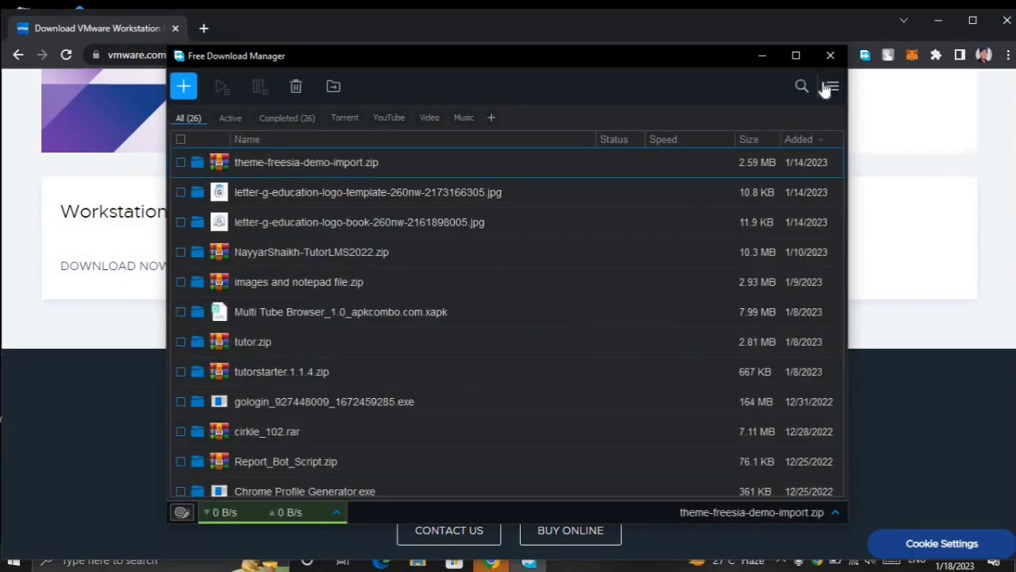
{"action": "left_click", "coordinate": [830, 56]}
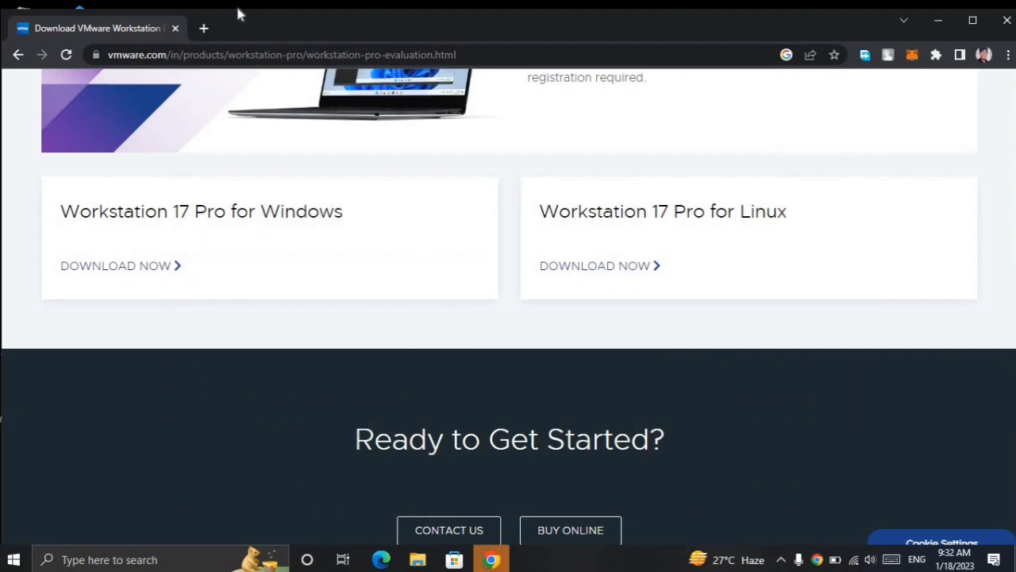
Step: Search for "kali linux download" from a new tab and open the official Get Kali page
{"action": "left_click", "coordinate": [203, 28]}
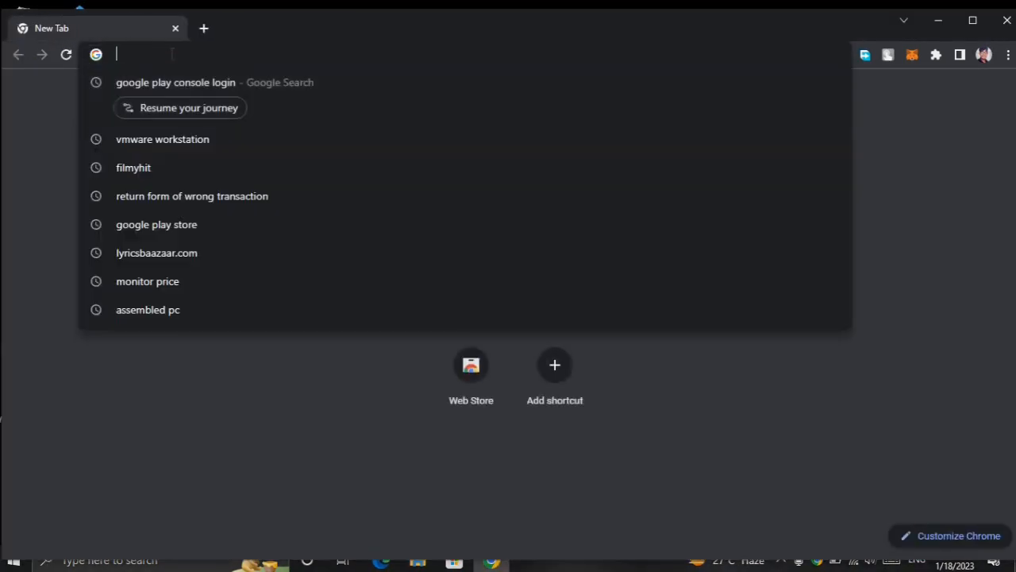
{"action": "left_click", "coordinate": [172, 54]}
{"action": "type", "text": "kali"}
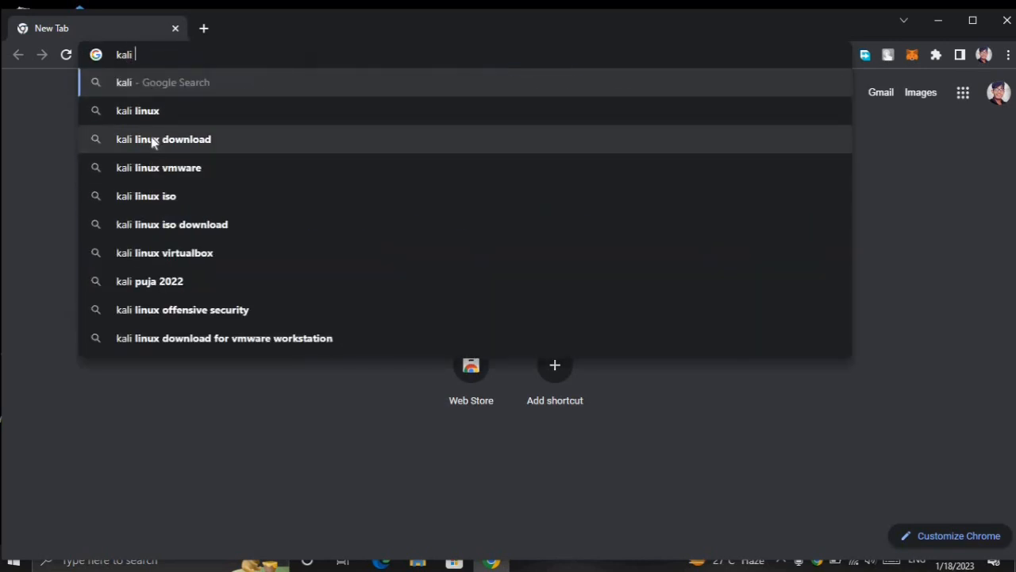
{"action": "left_click", "coordinate": [206, 140]}
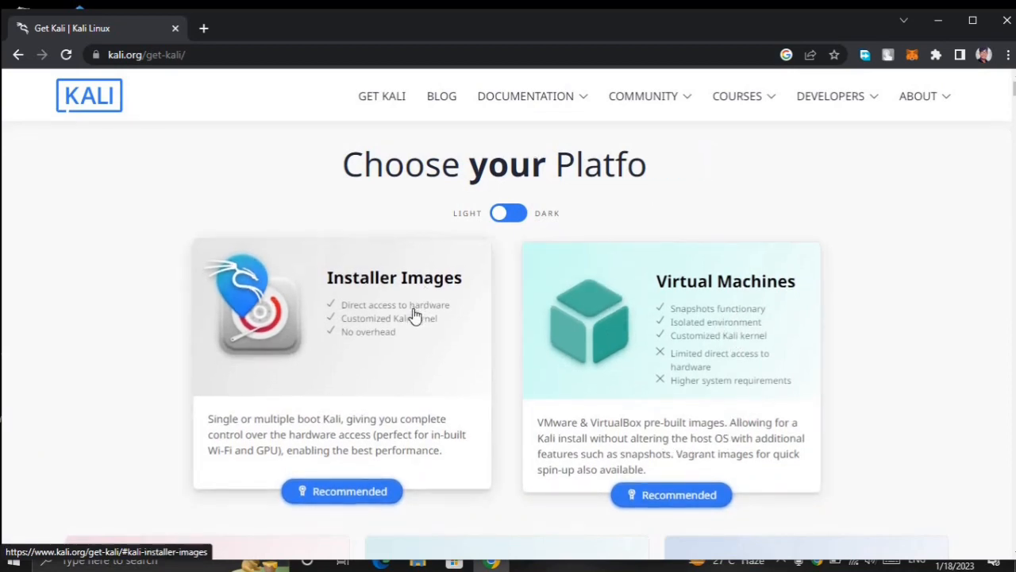
Step: Look through the Kali platform options and go to the 64-bit Kali Linux 2022.4 installer under Installer Images
{"action": "scroll", "coordinate": [414, 314], "scroll_direction": "down", "scroll_amount": 5}
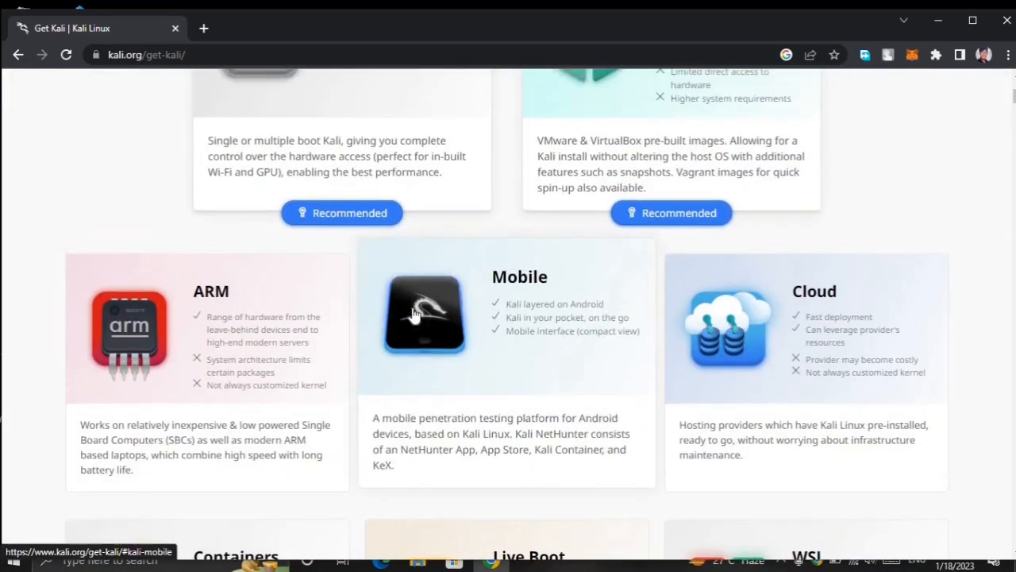
{"action": "scroll", "coordinate": [363, 236], "scroll_direction": "up", "scroll_amount": 2}
{"action": "scroll", "coordinate": [366, 238], "scroll_direction": "down", "scroll_amount": 1}
{"action": "scroll", "coordinate": [405, 277], "scroll_direction": "down", "scroll_amount": 12}
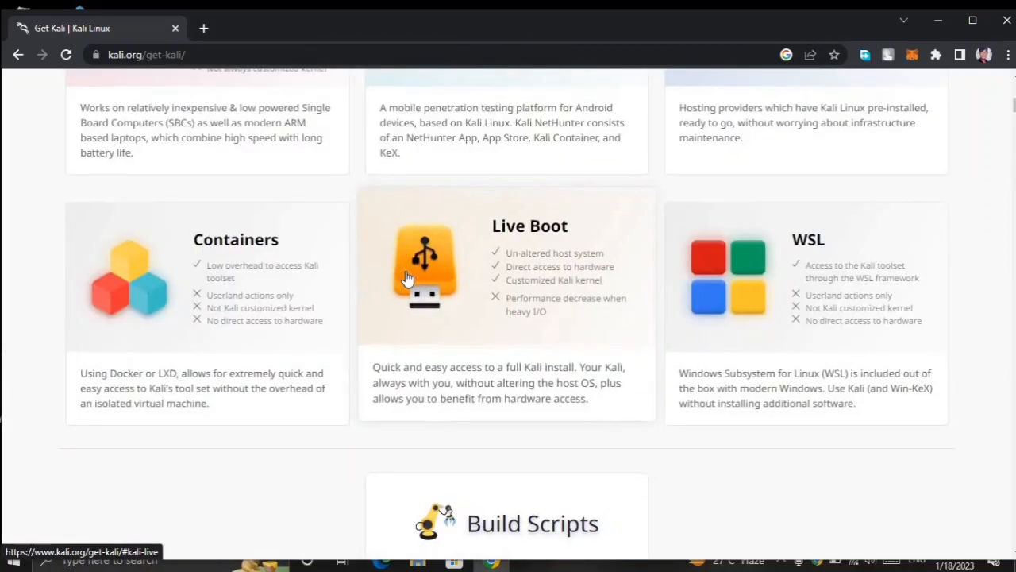
{"action": "scroll", "coordinate": [406, 277], "scroll_direction": "down", "scroll_amount": 3}
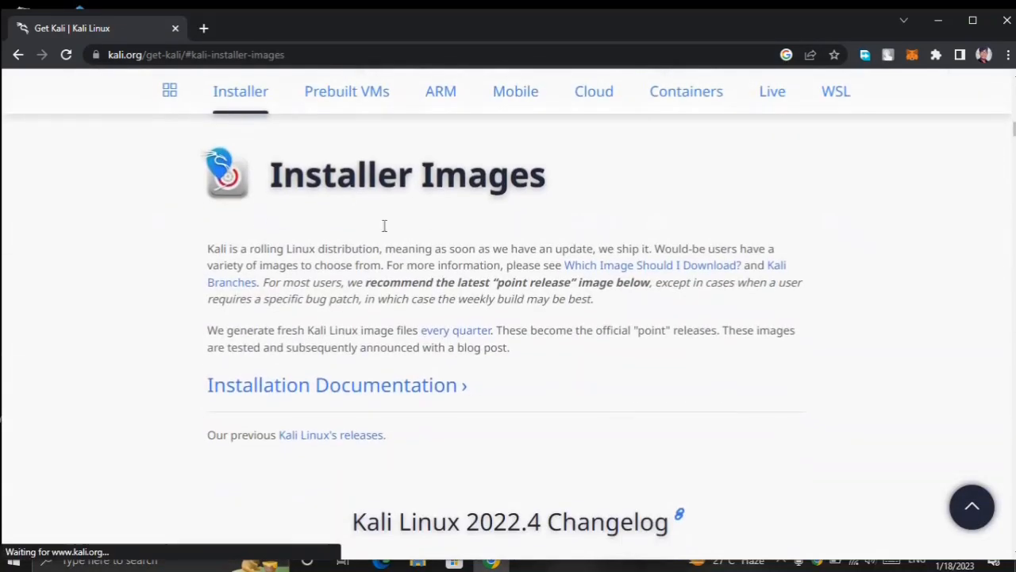
{"action": "scroll", "coordinate": [563, 245], "scroll_direction": "down", "scroll_amount": 4}
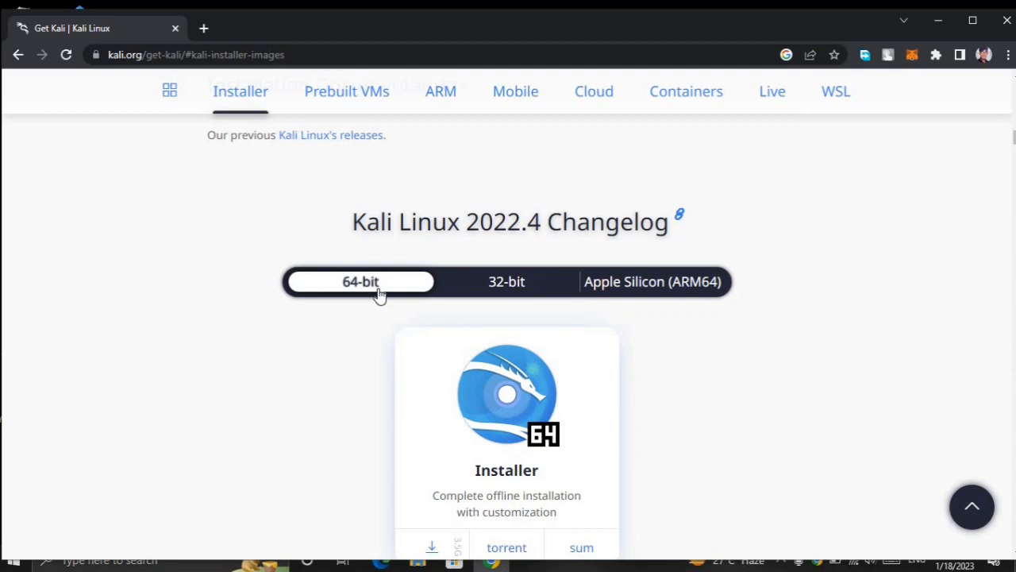
{"action": "scroll", "coordinate": [485, 326], "scroll_direction": "down", "scroll_amount": 1}
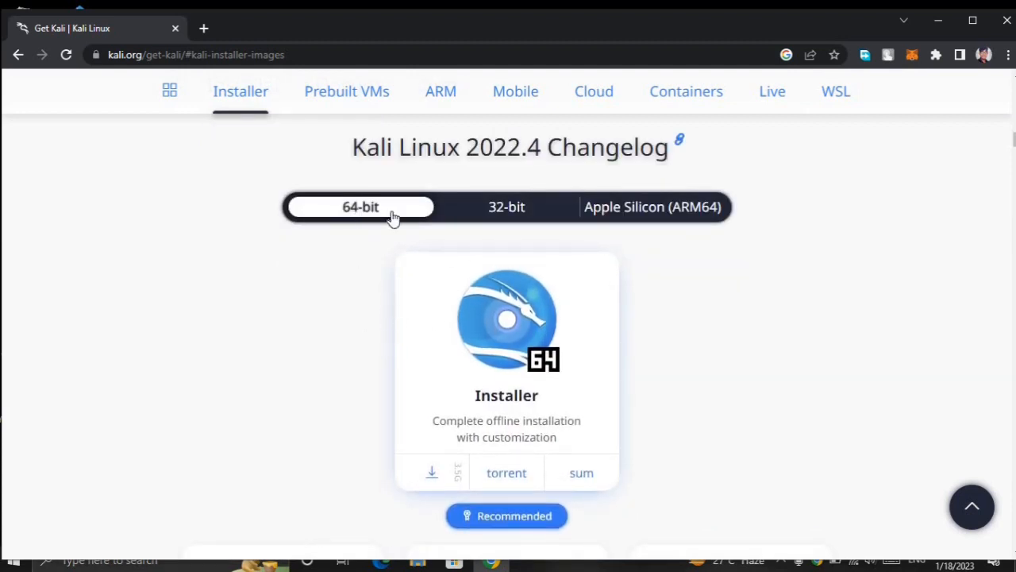
Step: Check the computer's system type in the properties of This PC, then close the Settings window
{"action": "left_click", "coordinate": [939, 21]}
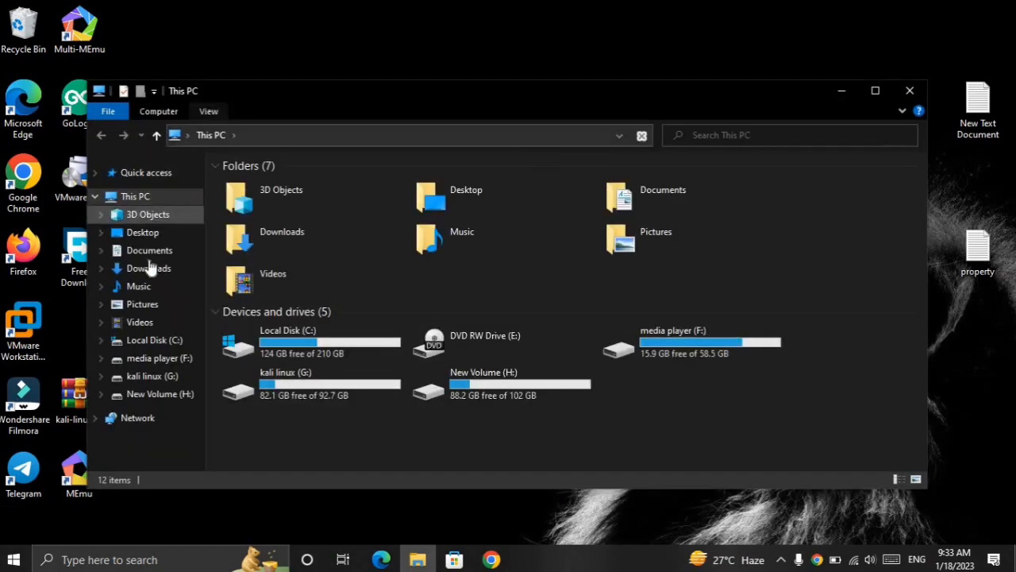
{"action": "right_click", "coordinate": [150, 197]}
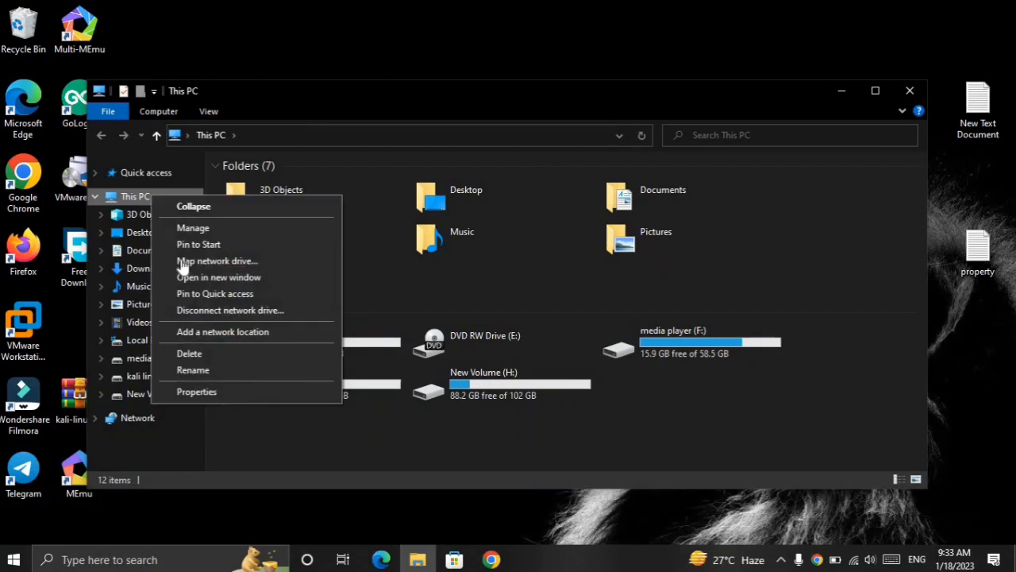
{"action": "left_click", "coordinate": [199, 391]}
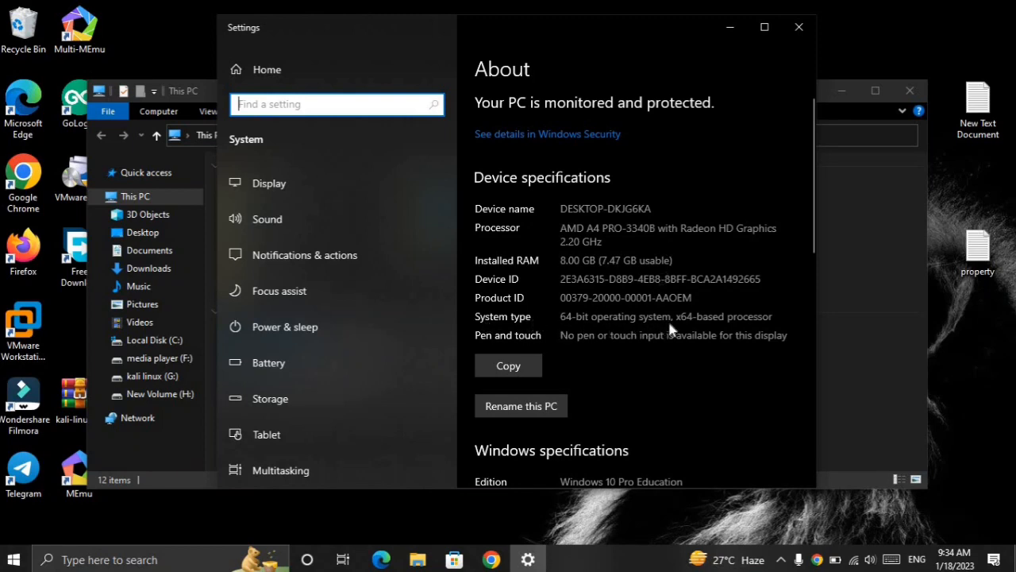
{"action": "left_click", "coordinate": [799, 29]}
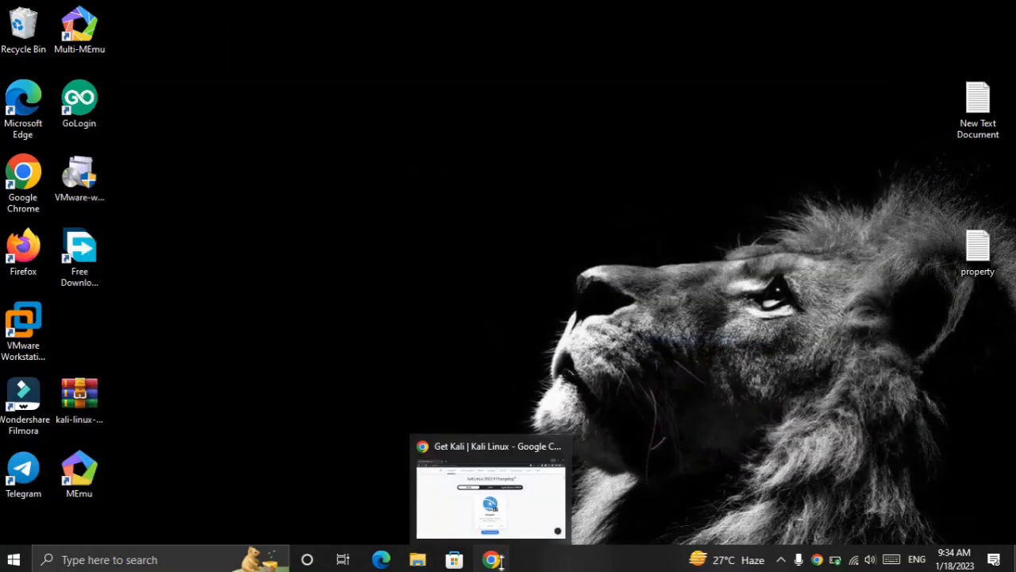
Step: Return to Chrome, view the 32-bit Kali installer images, and switch back to the 64-bit ones
{"action": "left_click", "coordinate": [485, 558]}
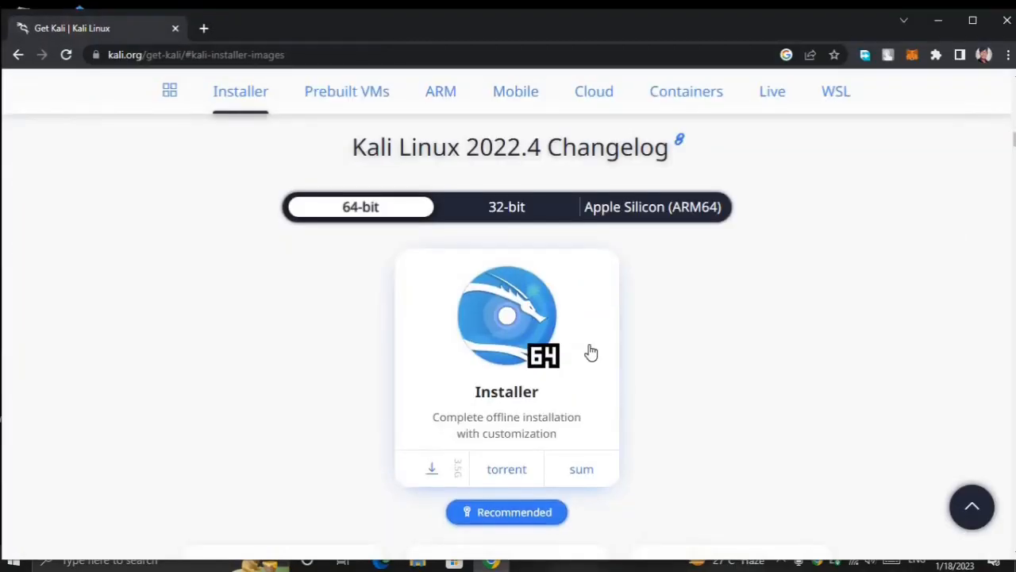
{"action": "scroll", "coordinate": [590, 350], "scroll_direction": "down", "scroll_amount": 1}
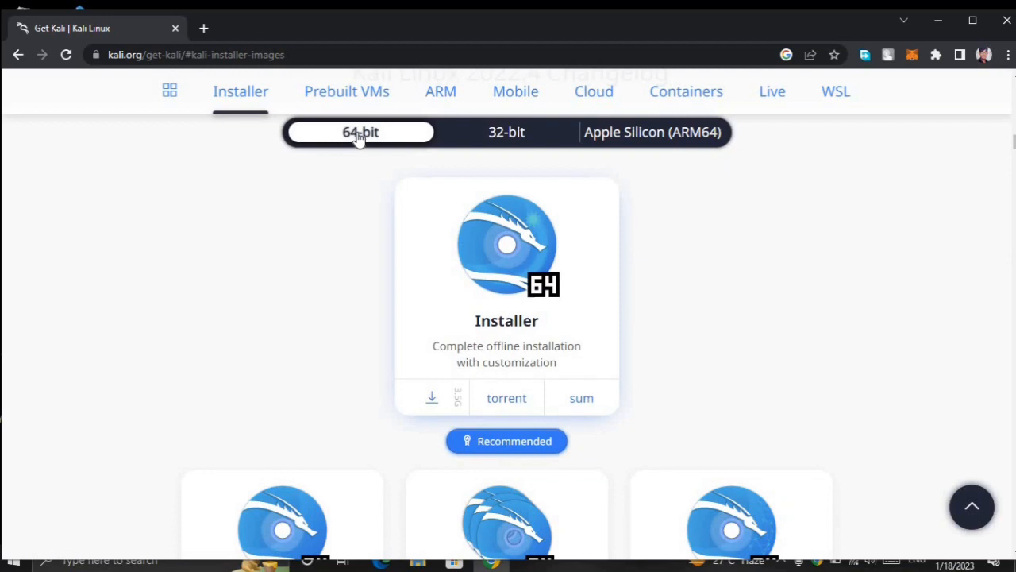
{"action": "left_click", "coordinate": [511, 145]}
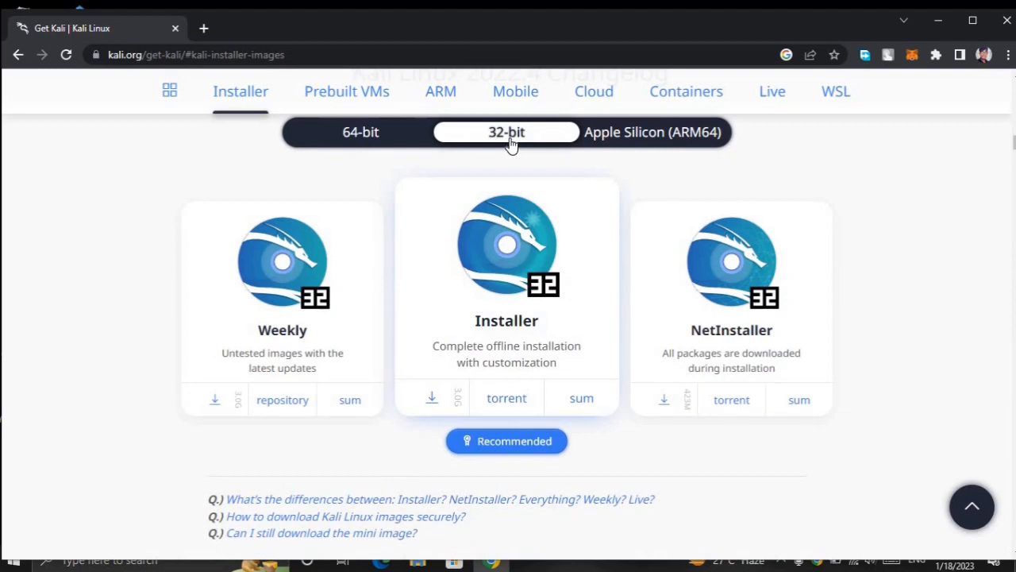
{"action": "left_click", "coordinate": [347, 137]}
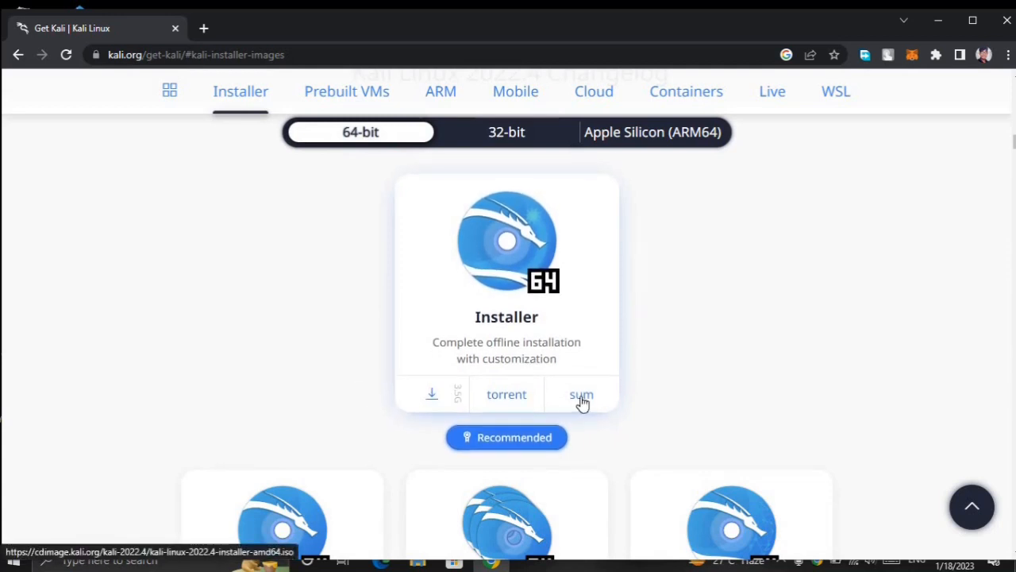
Step: Request the 64-bit Kali installer ISO download, dismiss both save dialogs, and close Chrome
{"action": "left_click", "coordinate": [432, 395]}
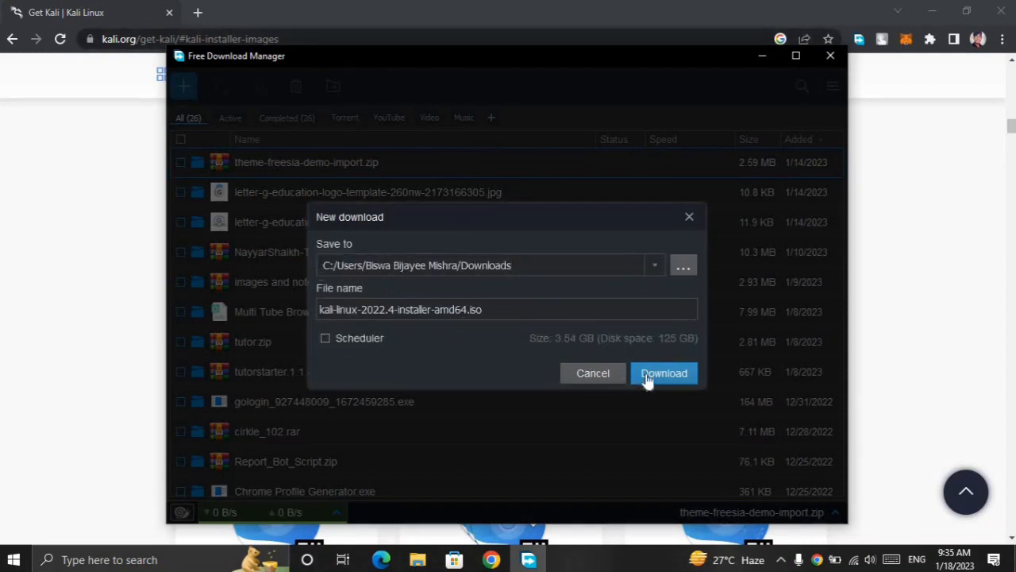
{"action": "left_click", "coordinate": [689, 216]}
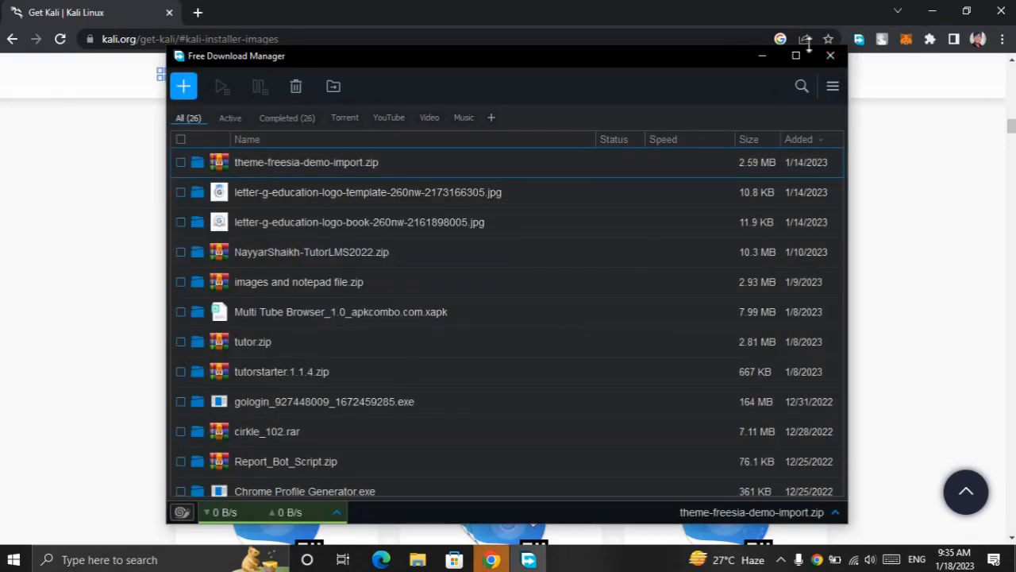
{"action": "left_click", "coordinate": [828, 56]}
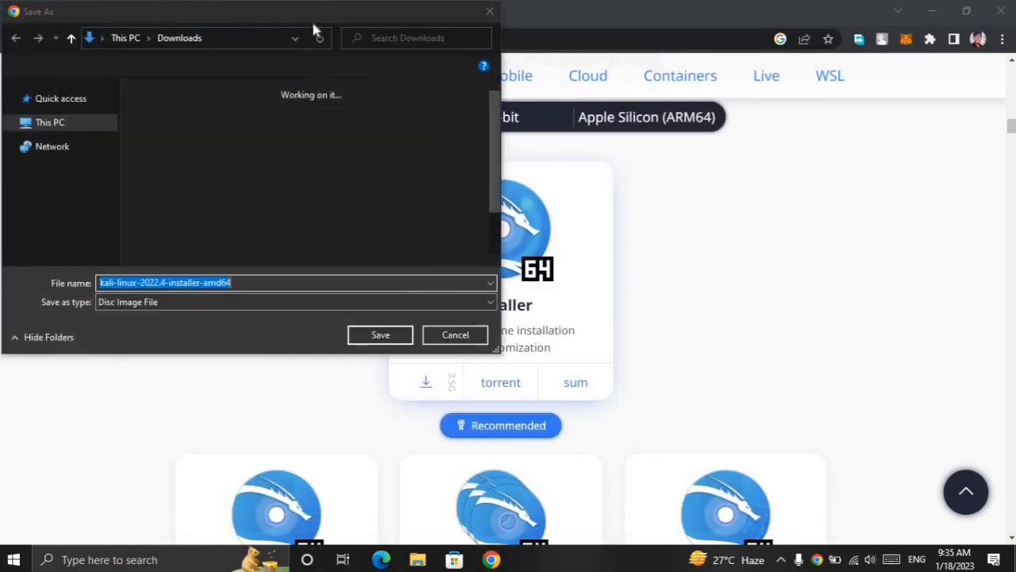
{"action": "left_click", "coordinate": [490, 11]}
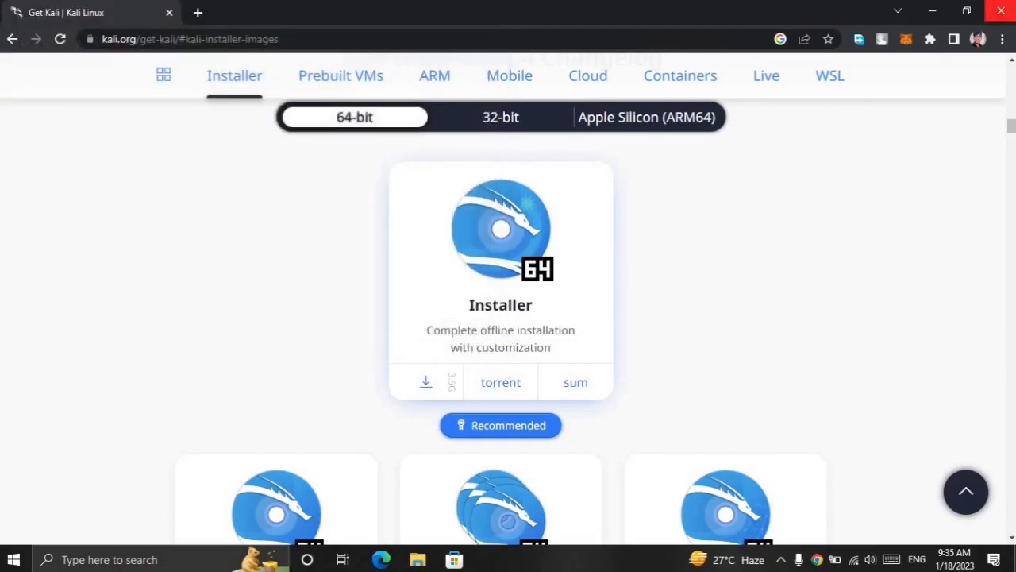
{"action": "left_click", "coordinate": [1001, 11]}
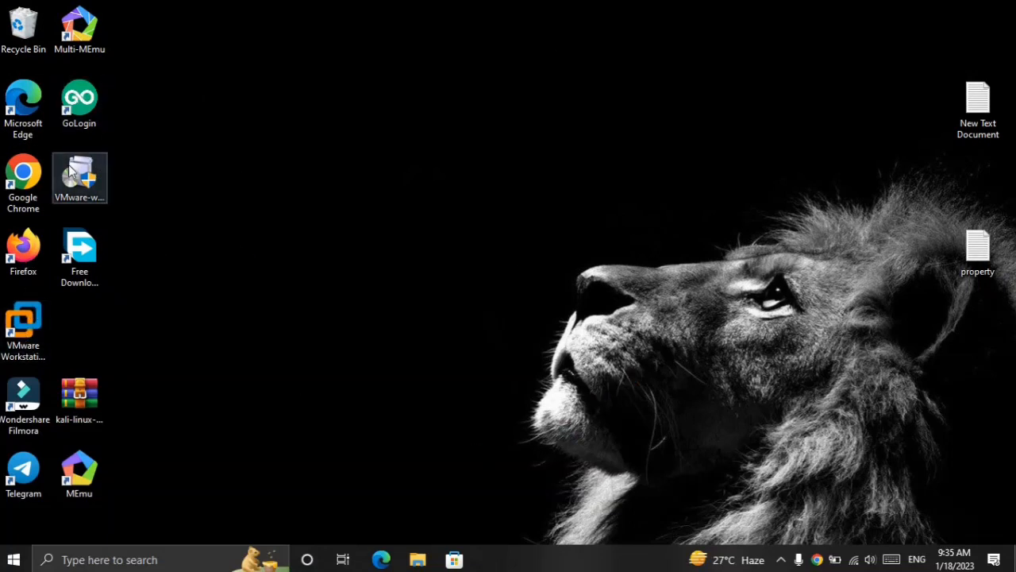
Step: Launch VMware Workstation, view the first page of the New Virtual Machine Wizard, and close both windows
{"action": "double_click", "coordinate": [39, 321]}
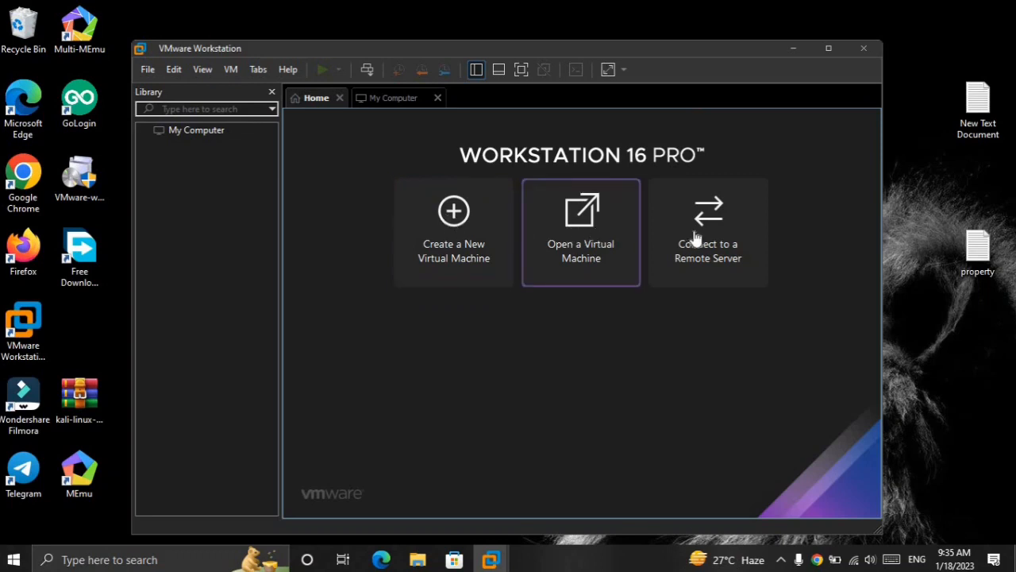
{"action": "left_click", "coordinate": [451, 224]}
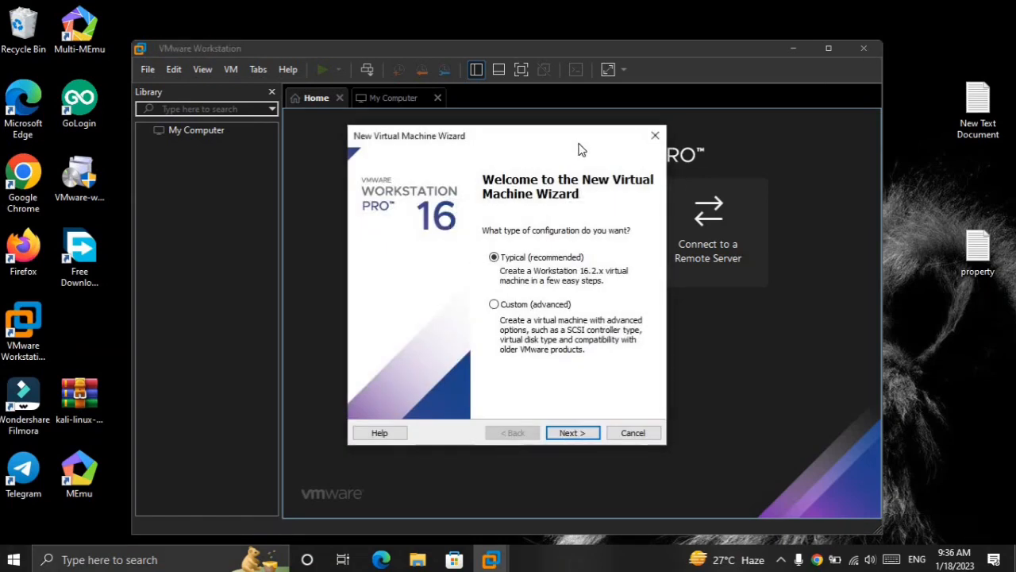
{"action": "left_click", "coordinate": [810, 70]}
{"action": "left_click", "coordinate": [640, 134]}
{"action": "left_click", "coordinate": [865, 45]}
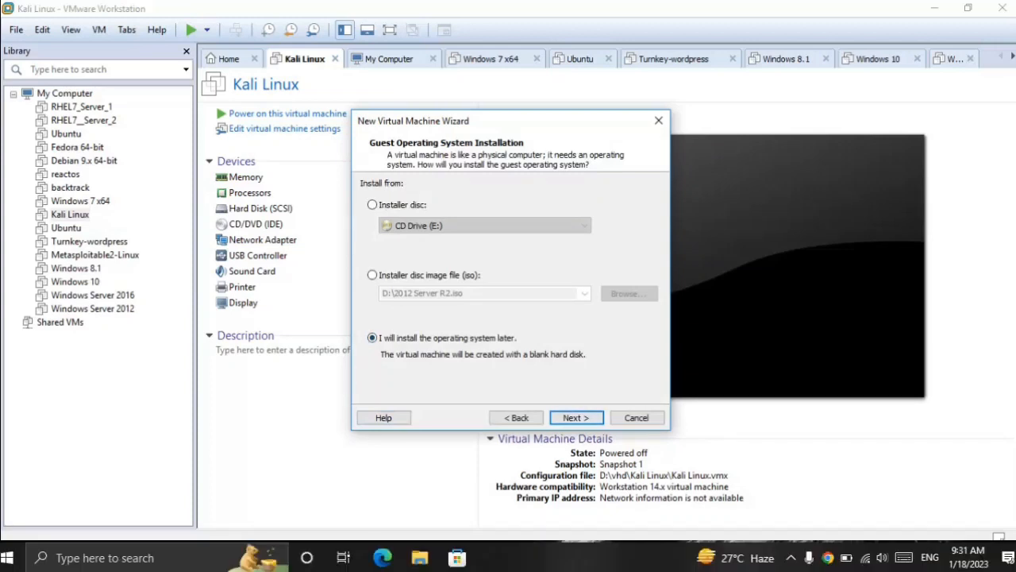
Step: Keep the option to install the operating system later, and set the guest operating system to Linux, version Debian 9.x 64-bit
{"action": "key", "text": "Return"}
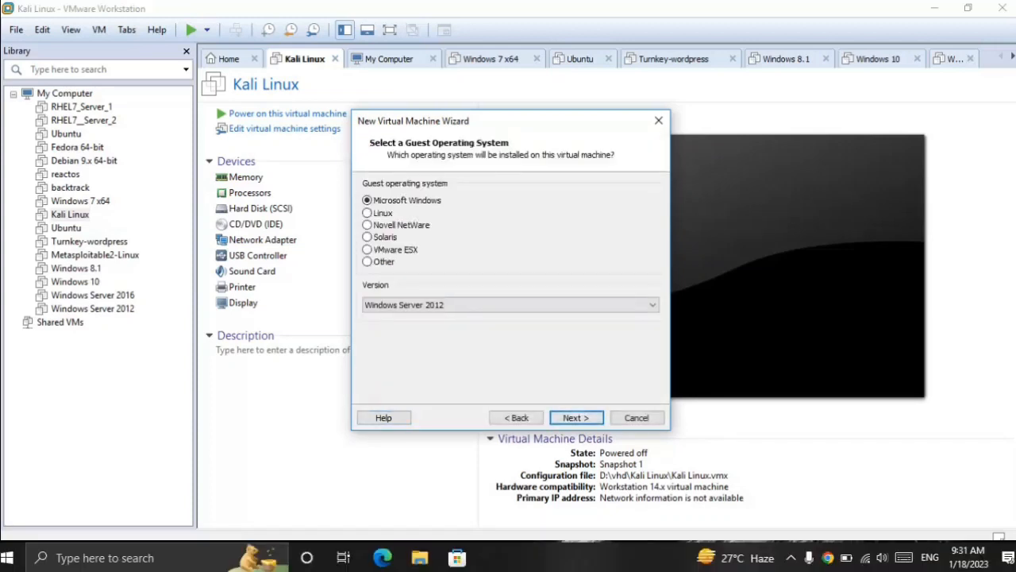
{"action": "left_click", "coordinate": [374, 213]}
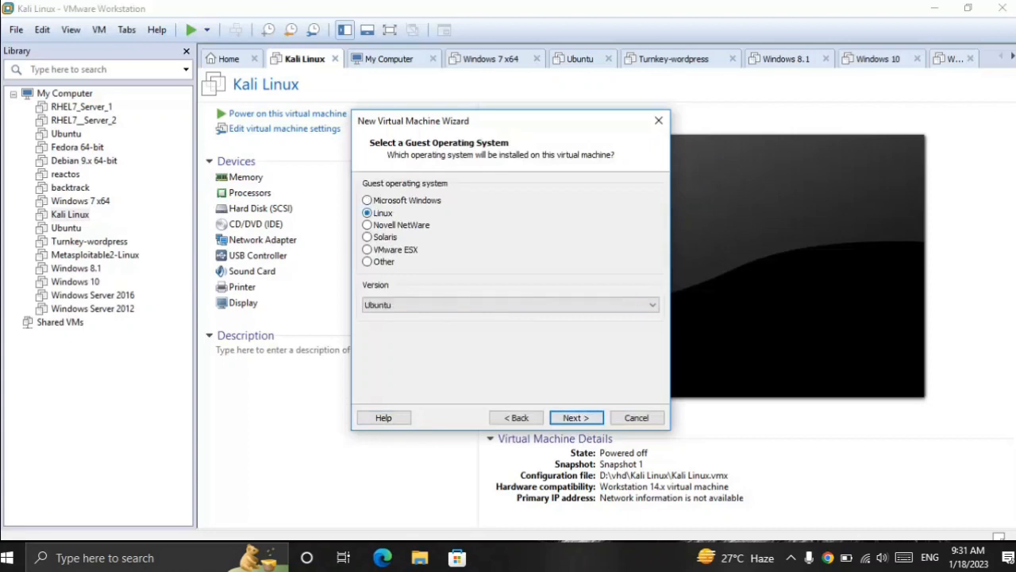
{"action": "left_click", "coordinate": [512, 305]}
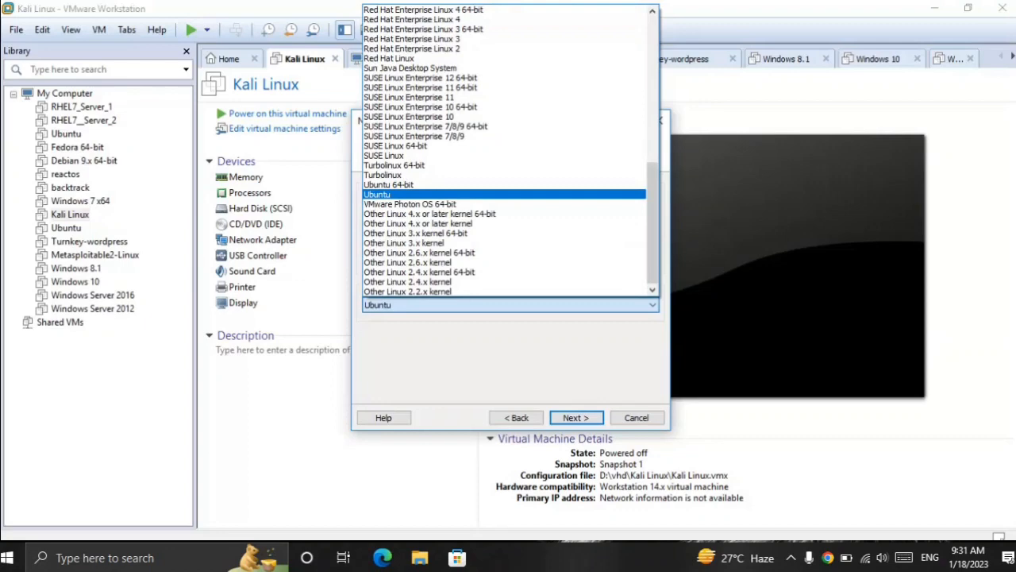
{"action": "scroll", "coordinate": [476, 206], "scroll_direction": "up", "scroll_amount": 6}
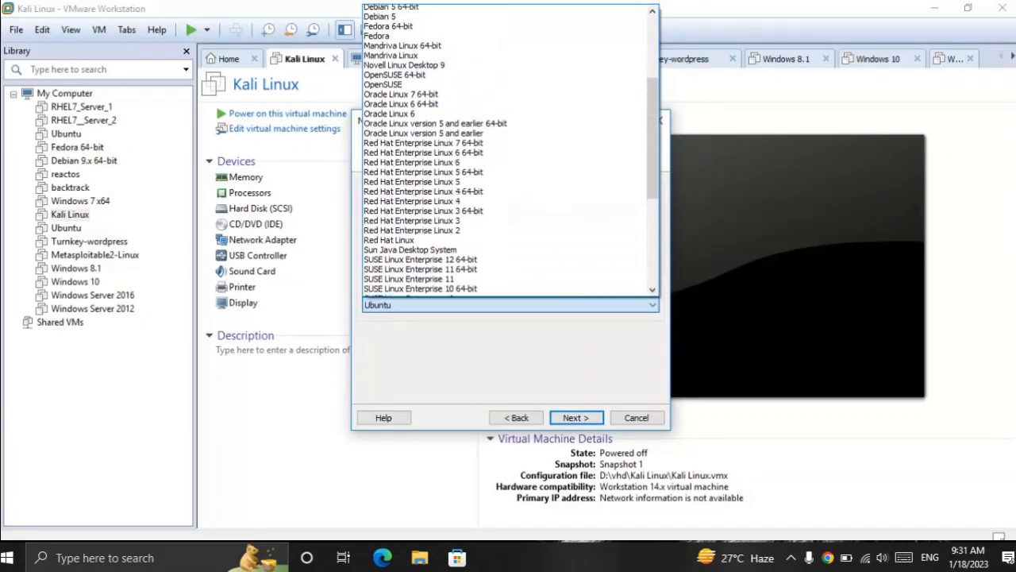
{"action": "scroll", "coordinate": [508, 151], "scroll_direction": "up", "scroll_amount": 4}
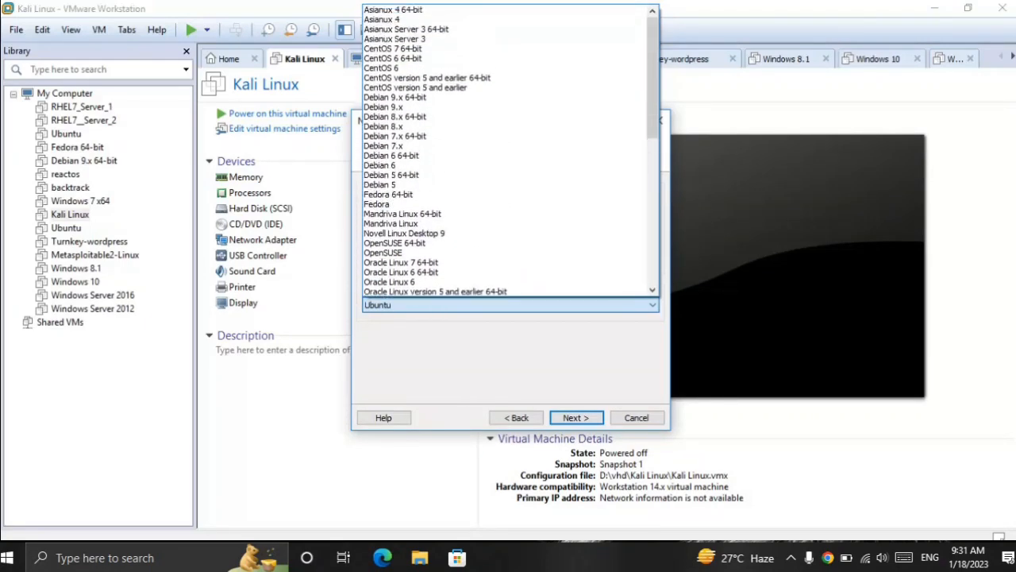
{"action": "left_click", "coordinate": [394, 97]}
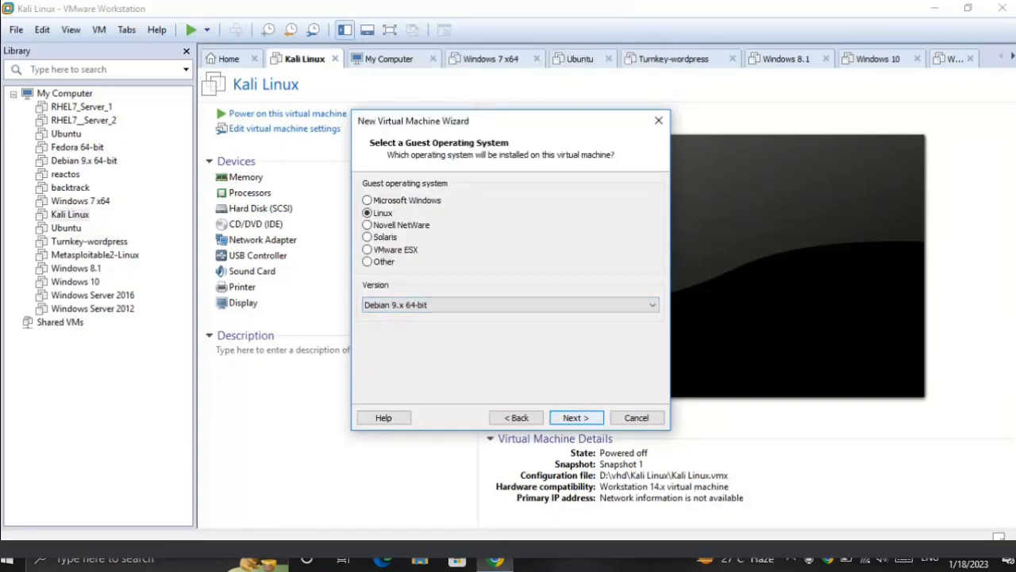
{"action": "key", "text": "Return"}
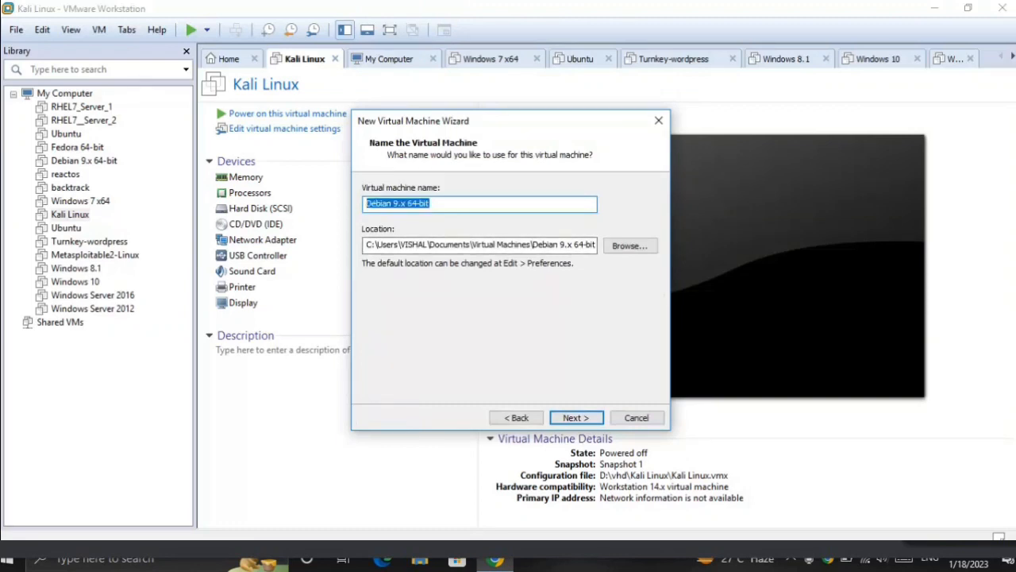
Step: Name the new virtual machine "Kali Linux For Demo"
{"action": "type", "text": "Kali Linux "}
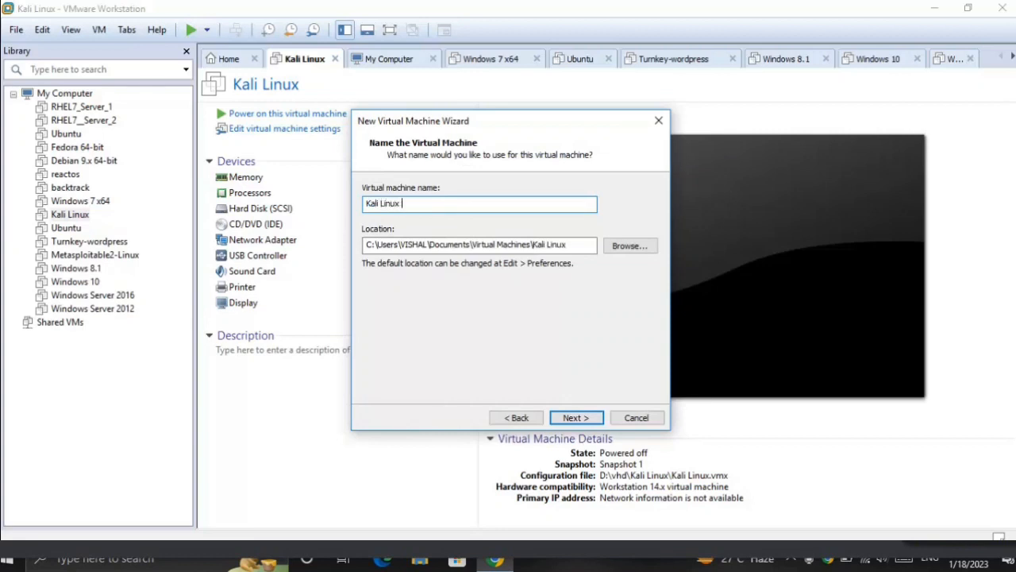
{"action": "type", "text": "For Demo"}
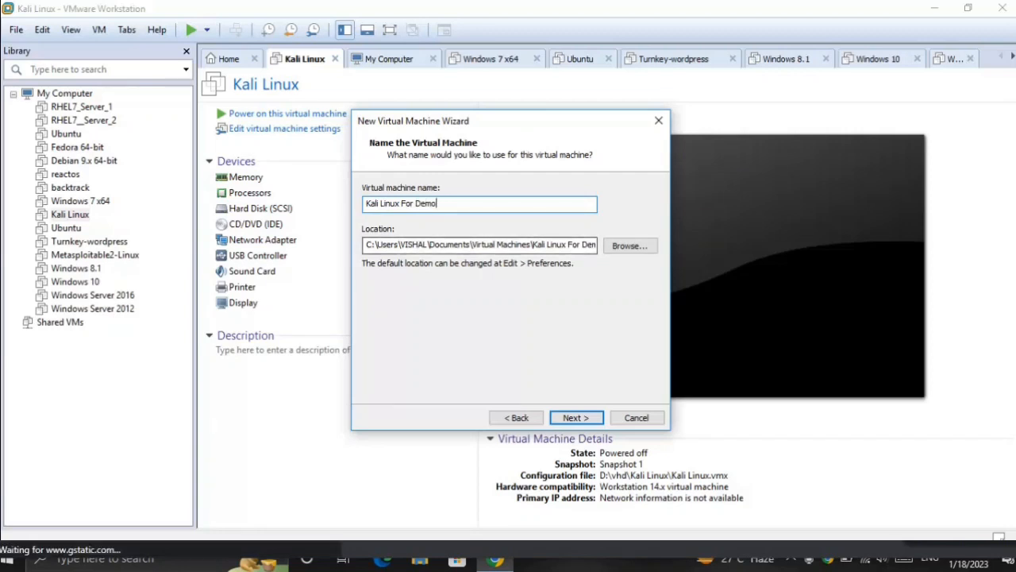
Step: Browse for the virtual machine's location and select the vhd folder on the DATA (D:) drive
{"action": "left_click", "coordinate": [630, 245]}
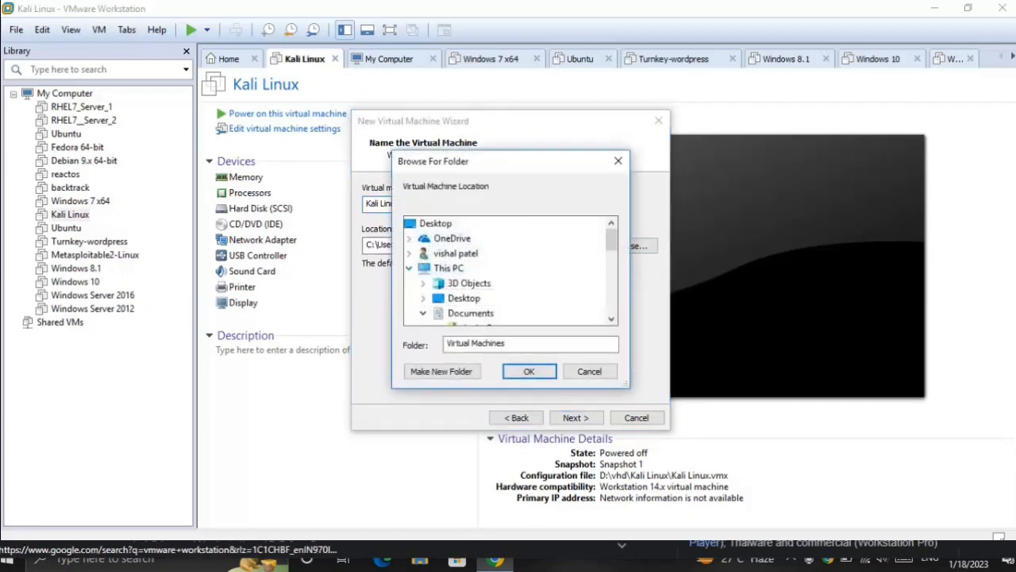
{"action": "scroll", "coordinate": [452, 268], "scroll_direction": "down", "scroll_amount": 1}
{"action": "left_click", "coordinate": [461, 268]}
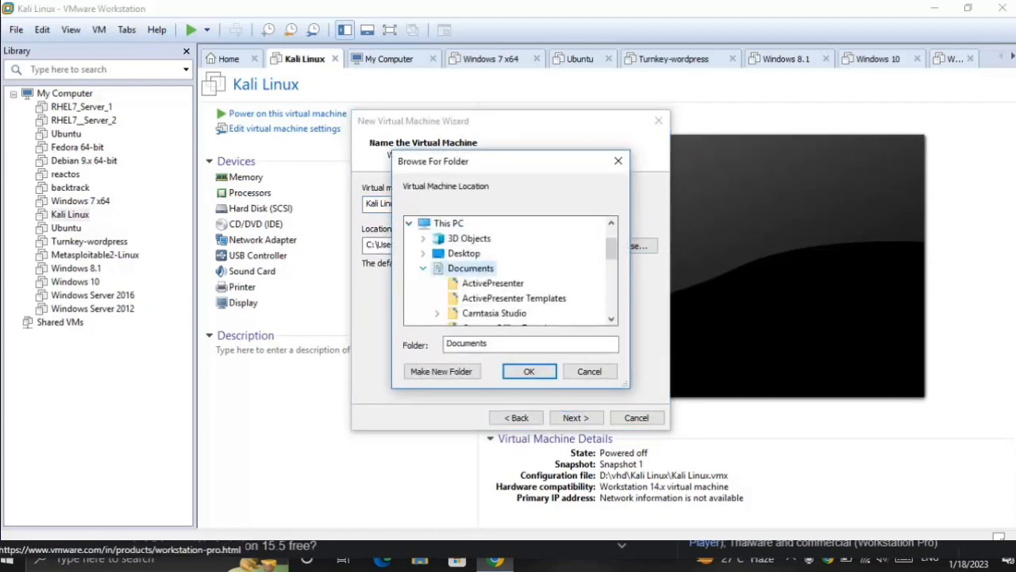
{"action": "left_click", "coordinate": [423, 267]}
{"action": "scroll", "coordinate": [453, 268], "scroll_direction": "down", "scroll_amount": 2}
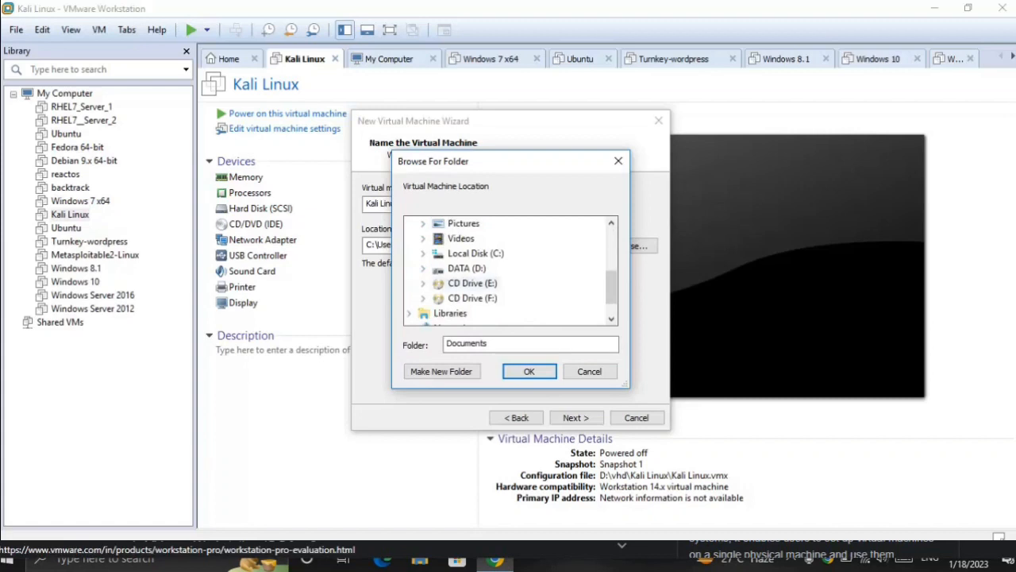
{"action": "left_click", "coordinate": [467, 268]}
{"action": "scroll", "coordinate": [524, 270], "scroll_direction": "down", "scroll_amount": 1}
{"action": "scroll", "coordinate": [508, 269], "scroll_direction": "down", "scroll_amount": 3}
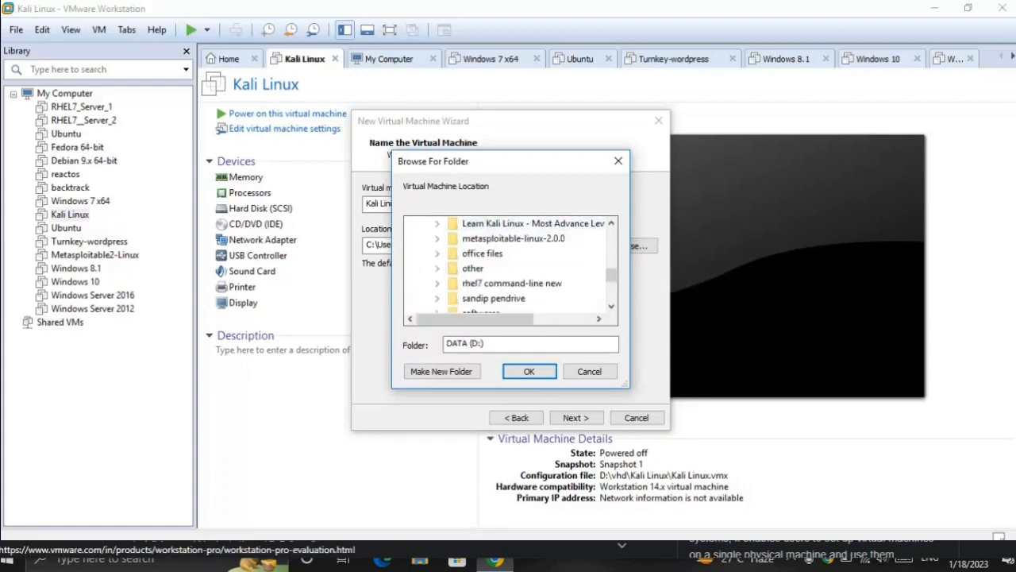
{"action": "left_click", "coordinate": [470, 253]}
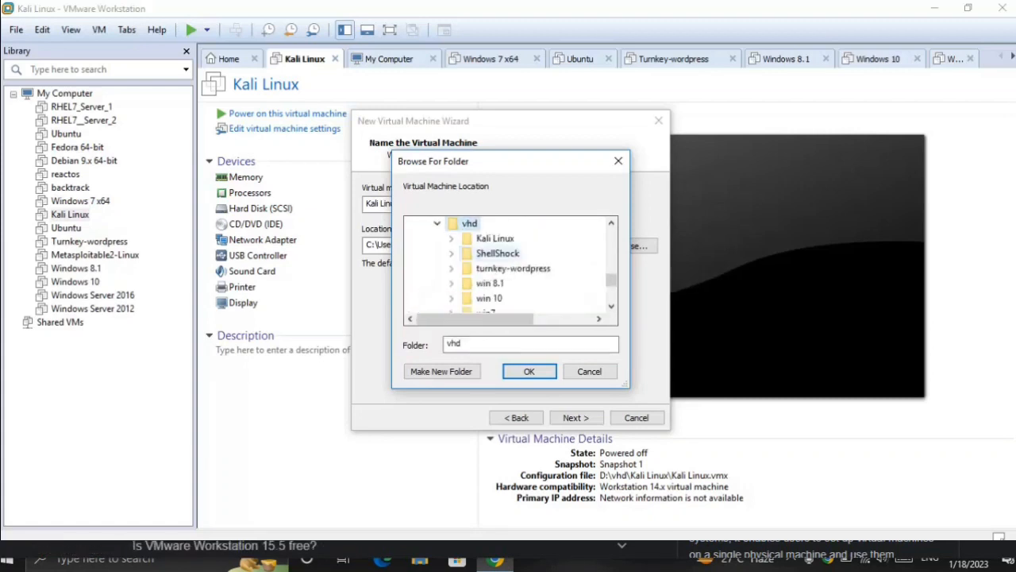
Step: Create a folder named "kali linux for demo" inside vhd and accept it as the virtual machine's location
{"action": "left_click", "coordinate": [442, 371]}
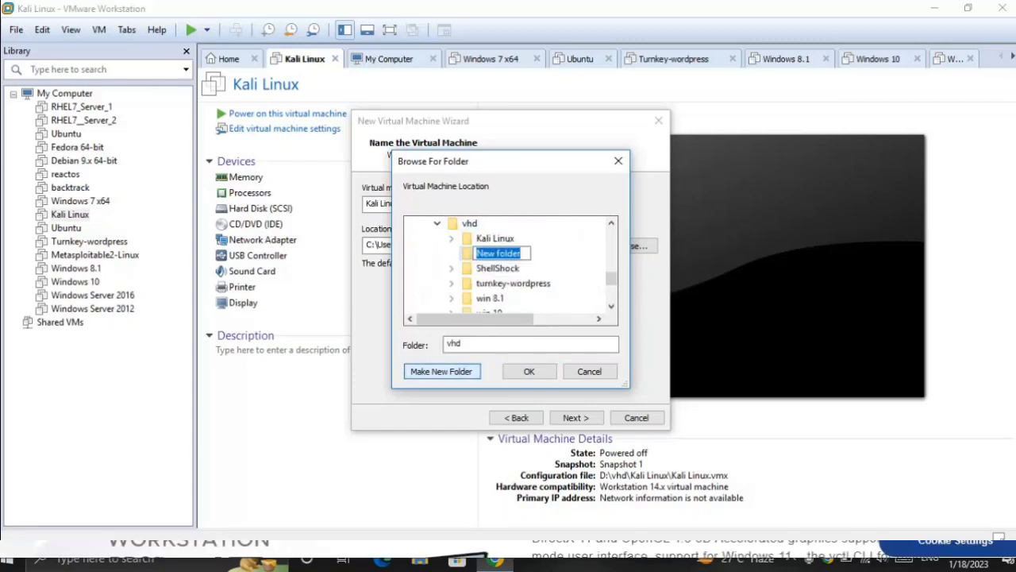
{"action": "type", "text": "kali "}
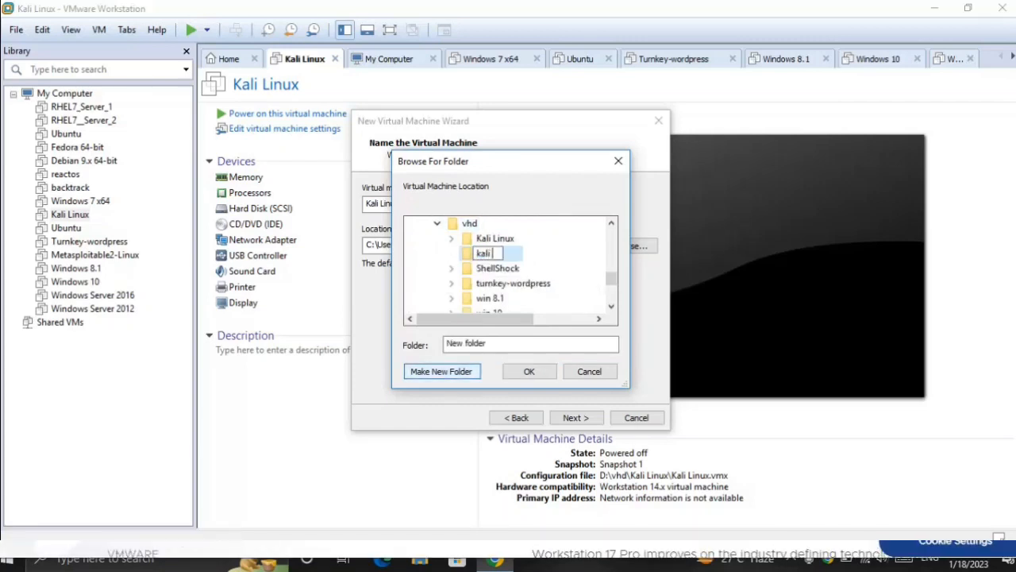
{"action": "type", "text": "linux for ddemo"}
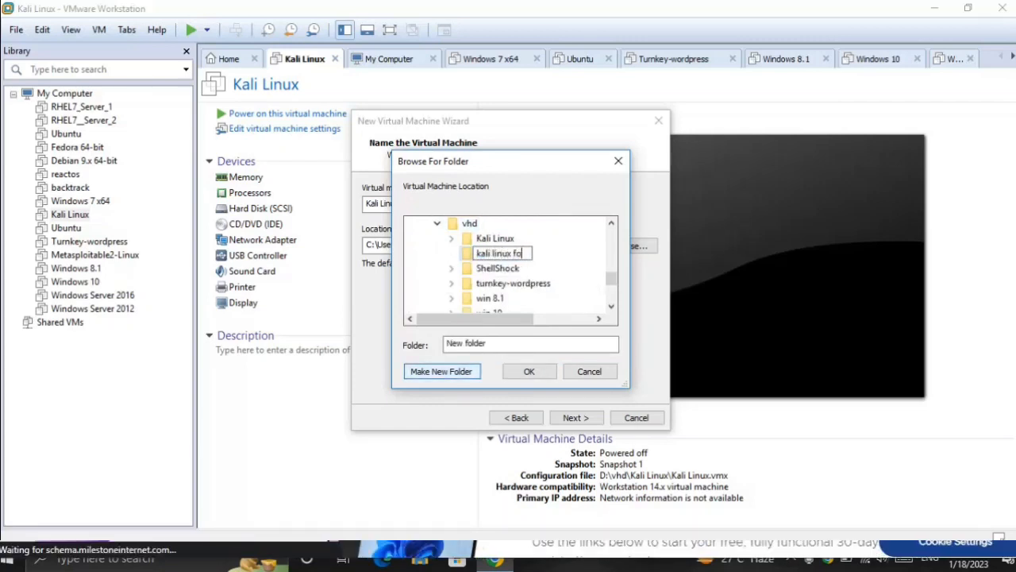
{"action": "key", "text": "BackSpace"}
{"action": "key", "text": "BackSpace"}
{"action": "key", "text": "BackSpace"}
{"action": "key", "text": "BackSpace"}
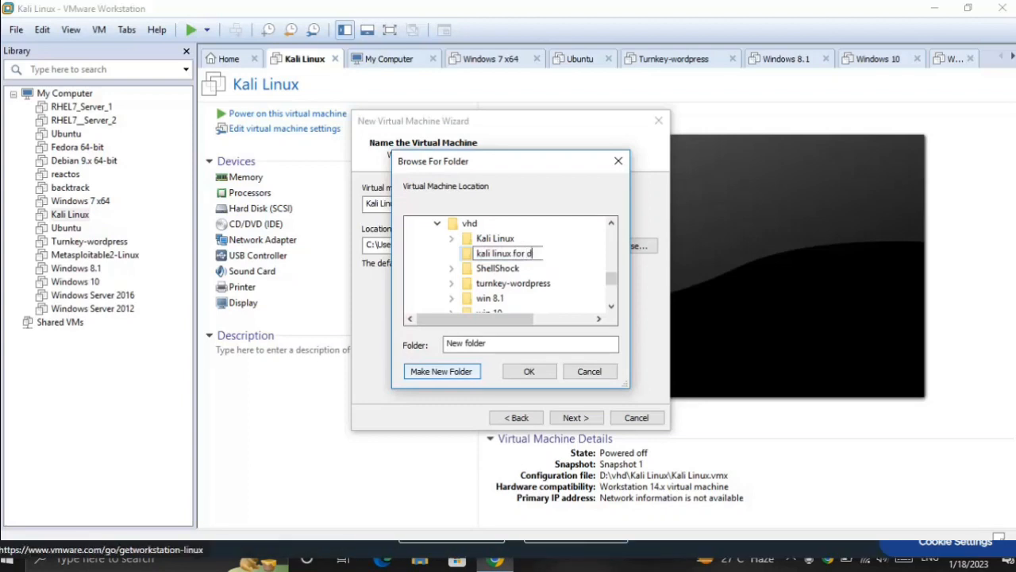
{"action": "type", "text": "emo"}
{"action": "key", "text": "Return"}
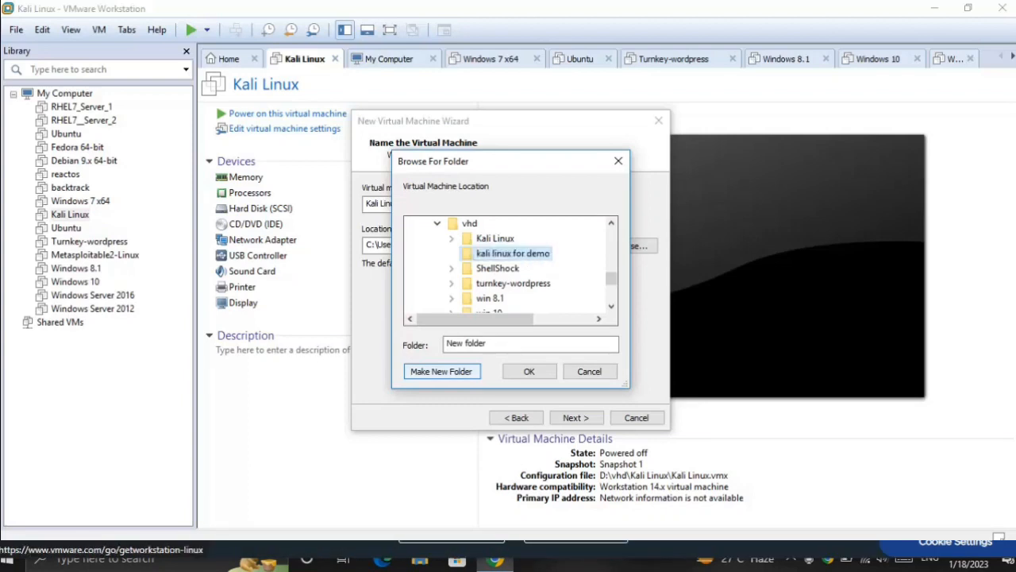
{"action": "left_click", "coordinate": [528, 371]}
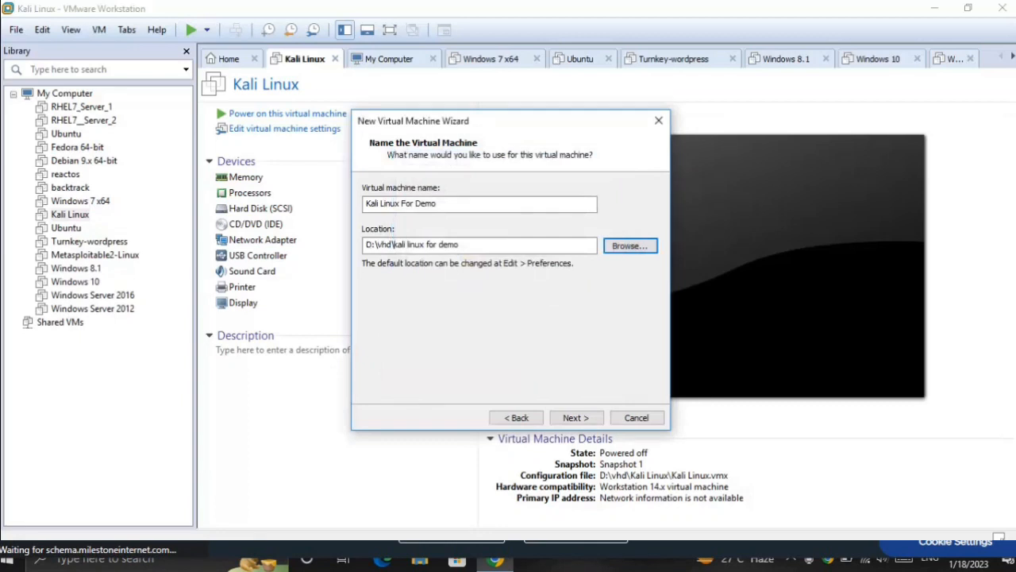
{"action": "key", "text": "Return"}
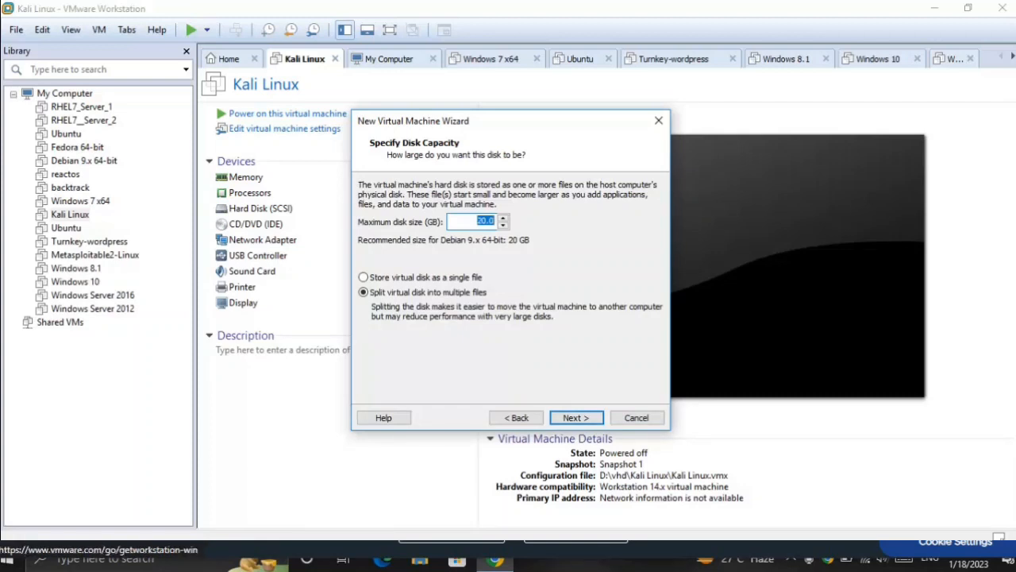
Step: Set the maximum disk size to 60 GB, split into multiple files, and finish creating the virtual machine
{"action": "type", "text": "60"}
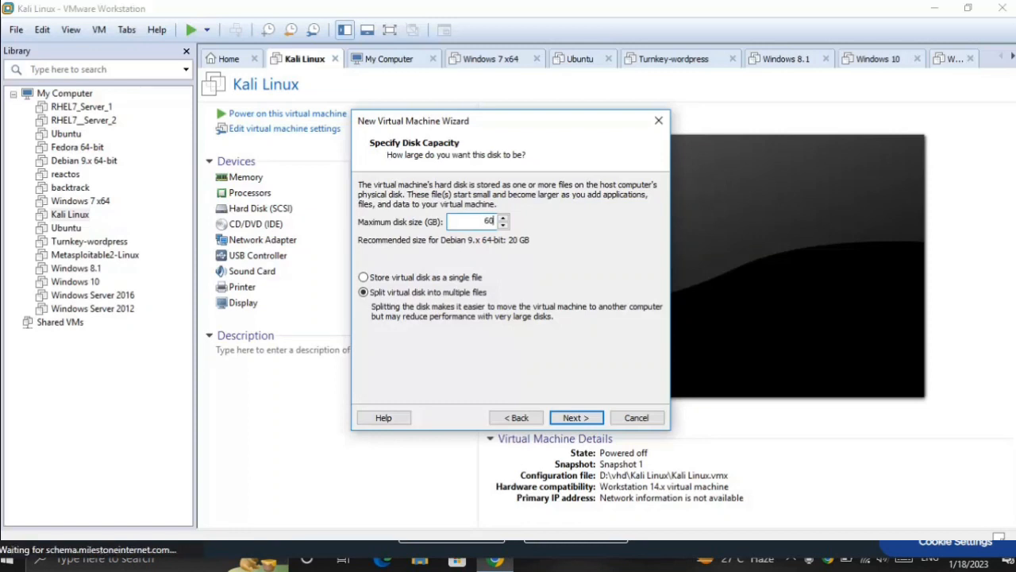
{"action": "key", "text": "Return"}
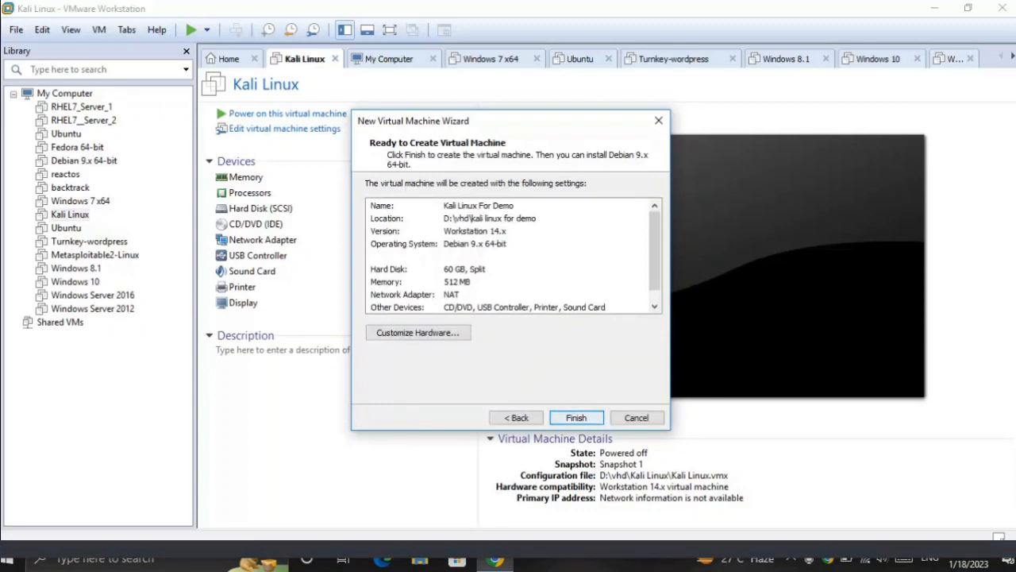
{"action": "key", "text": "Return"}
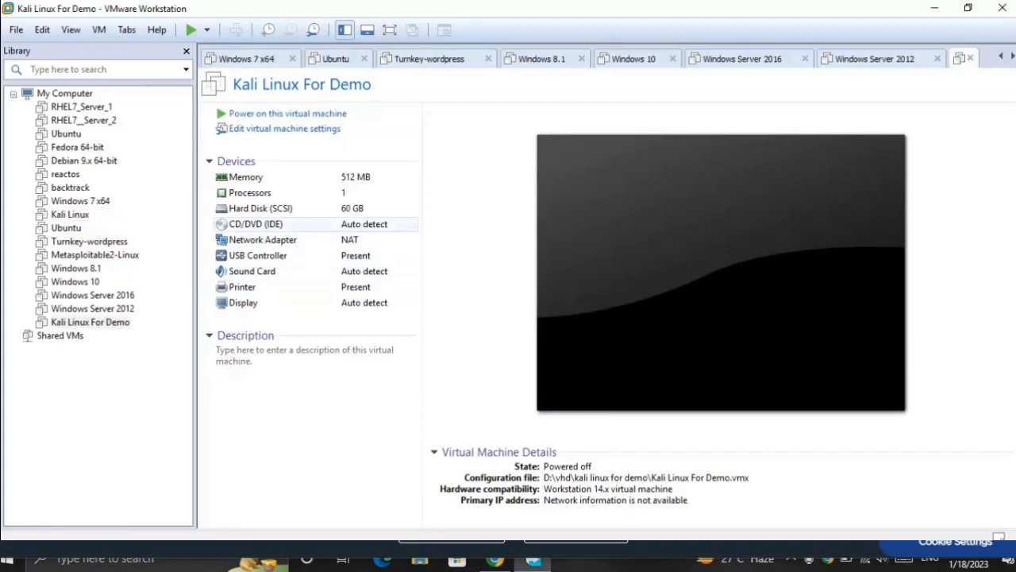
Step: Set the virtual machine's CD/DVD drive to use the ISO image D:\kali-linux-2018.2-amd64.iso
{"action": "left_click", "coordinate": [257, 223]}
{"action": "double_click", "coordinate": [256, 224]}
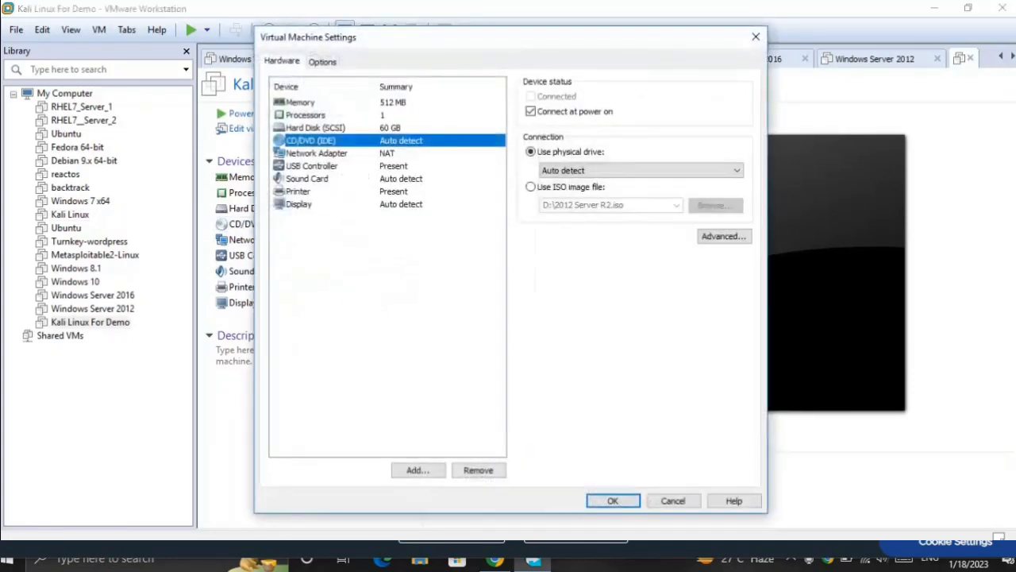
{"action": "left_click", "coordinate": [556, 188]}
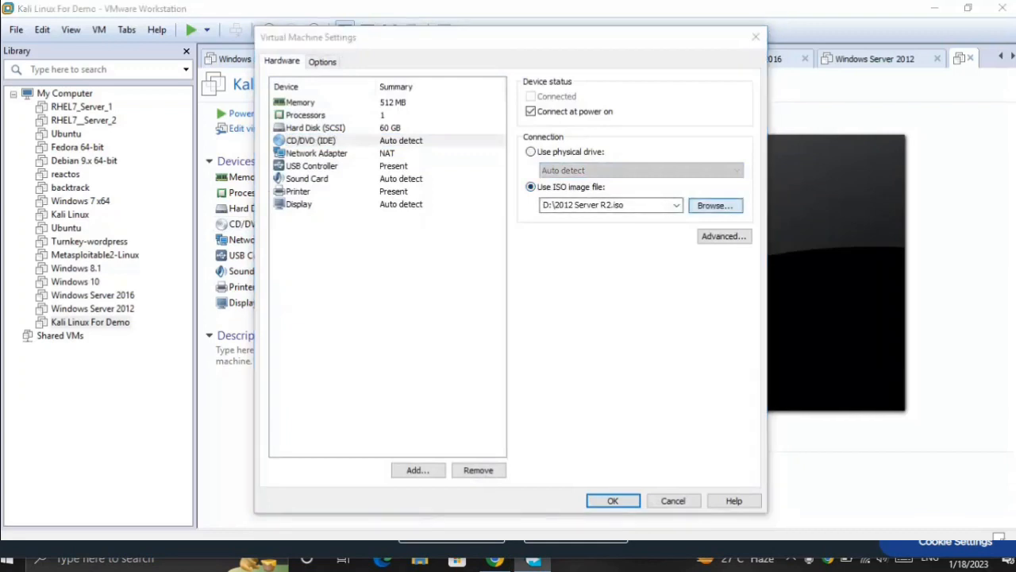
{"action": "left_click", "coordinate": [715, 205]}
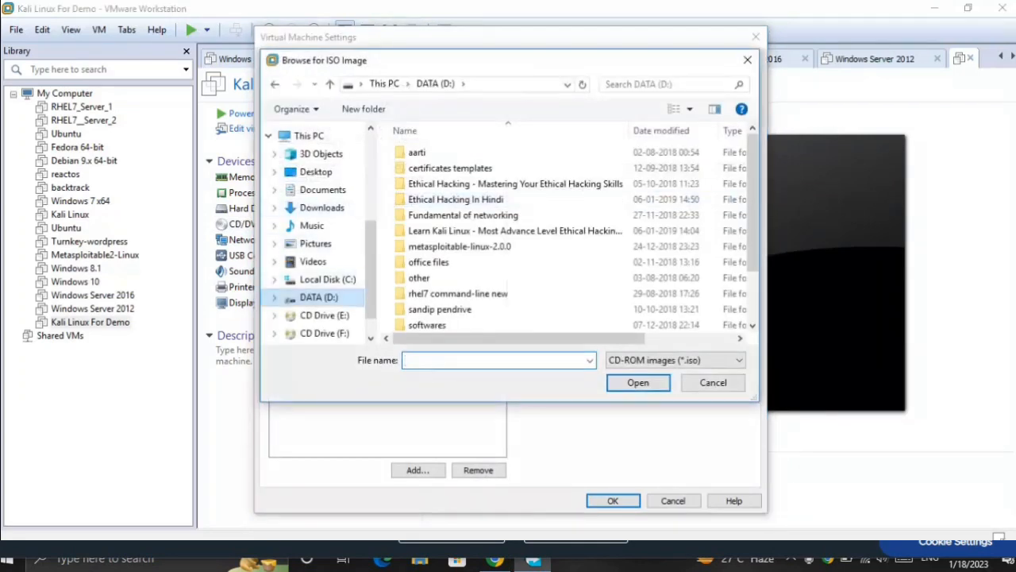
{"action": "scroll", "coordinate": [476, 246], "scroll_direction": "down", "scroll_amount": 2}
{"action": "left_click", "coordinate": [476, 323]}
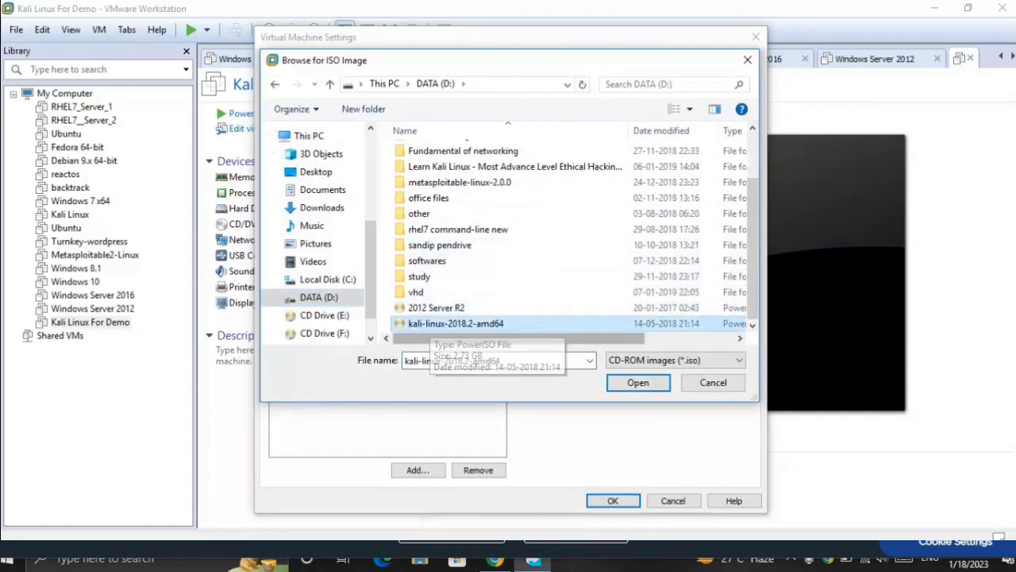
{"action": "left_click", "coordinate": [639, 382]}
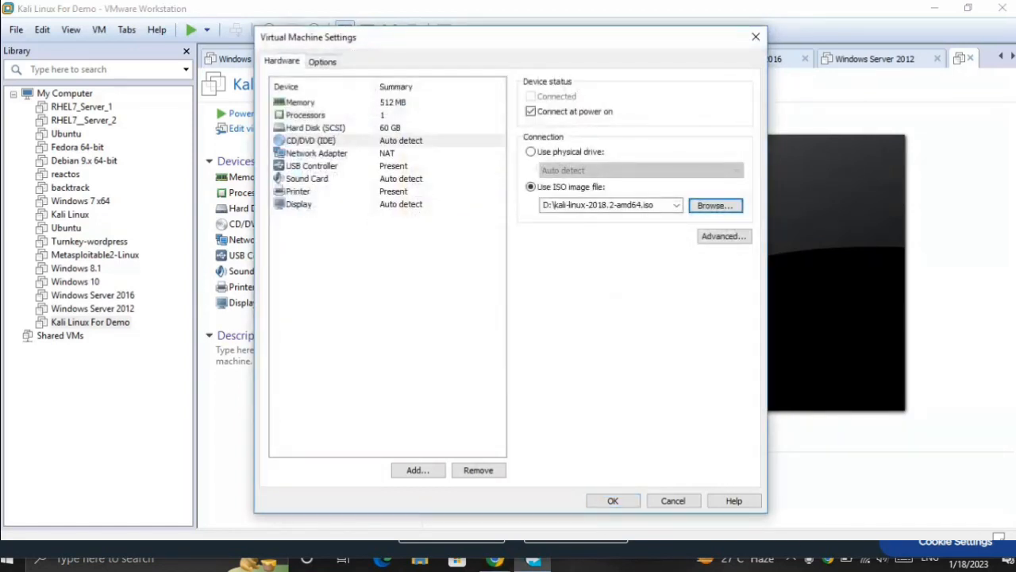
Step: Raise the virtual machine's memory to 4392 MB and save the hardware settings
{"action": "left_click", "coordinate": [300, 102]}
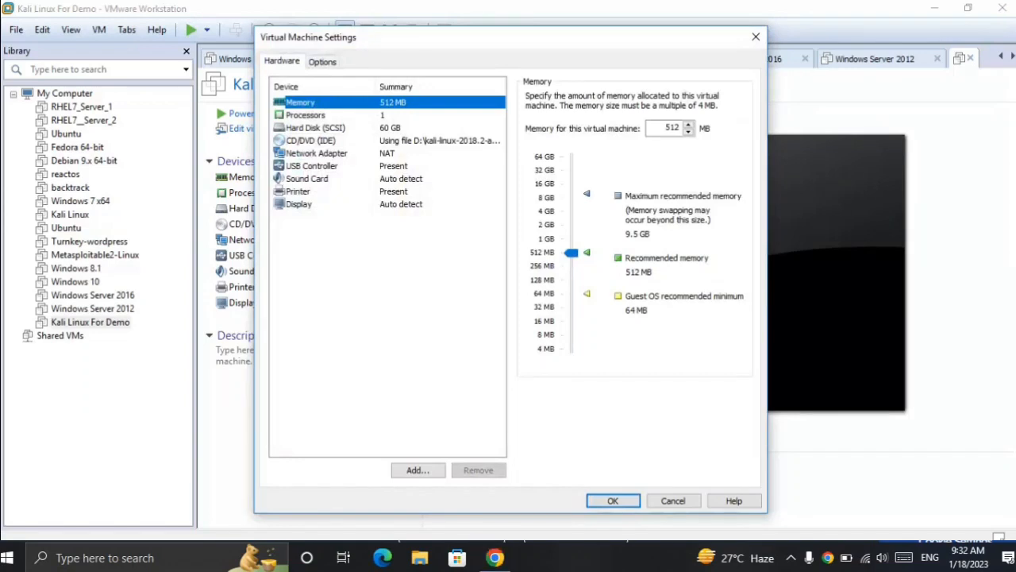
{"action": "left_click", "coordinate": [572, 252]}
{"action": "left_click_drag", "start_coordinate": [571, 252], "coordinate": [571, 210]}
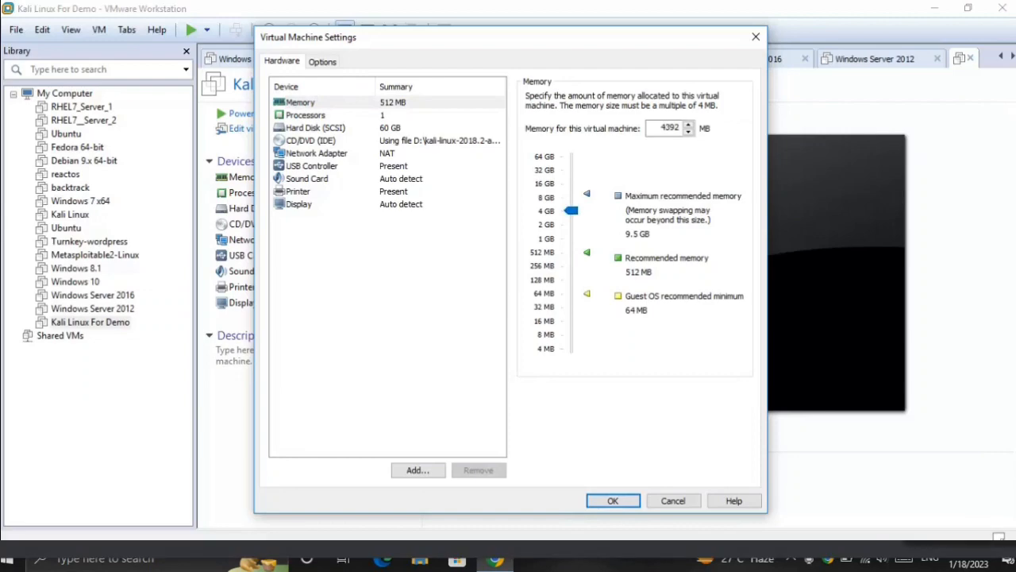
{"action": "left_click", "coordinate": [613, 500]}
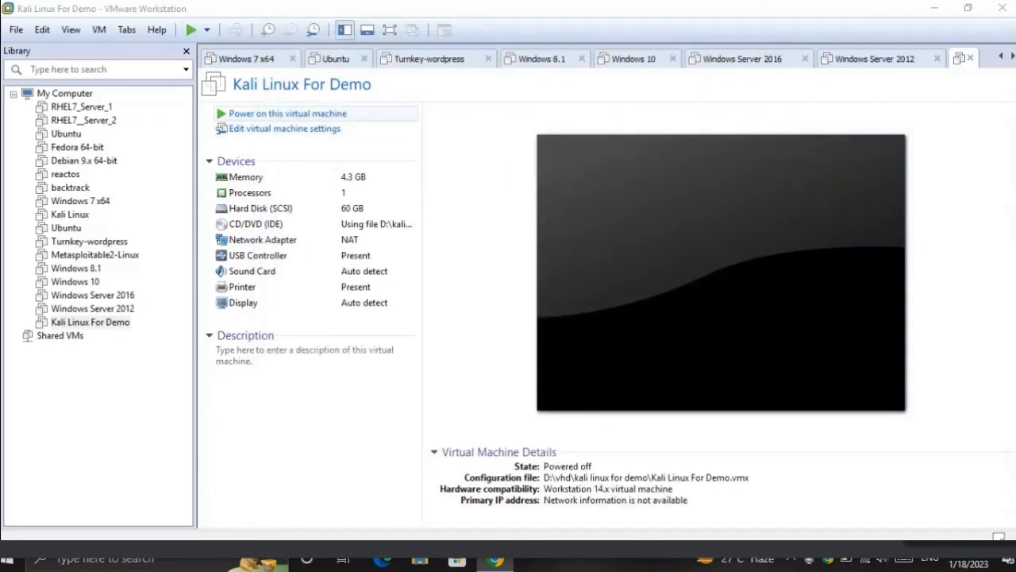
Step: Power on the Kali Linux For Demo virtual machine, hide the library, and direct input to its Kali boot menu
{"action": "left_click", "coordinate": [287, 114]}
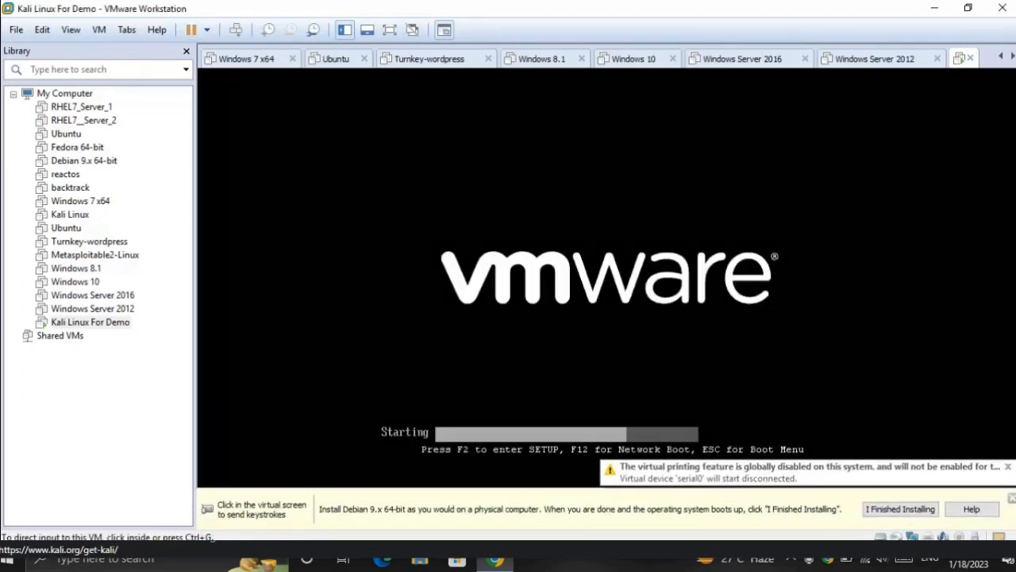
{"action": "left_click", "coordinate": [186, 51]}
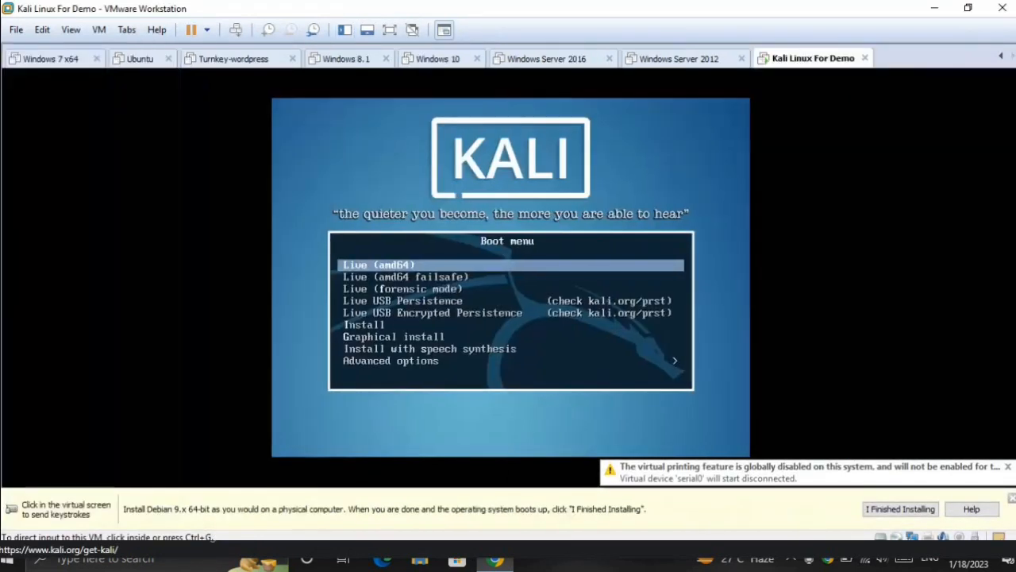
{"action": "left_click", "coordinate": [511, 310]}
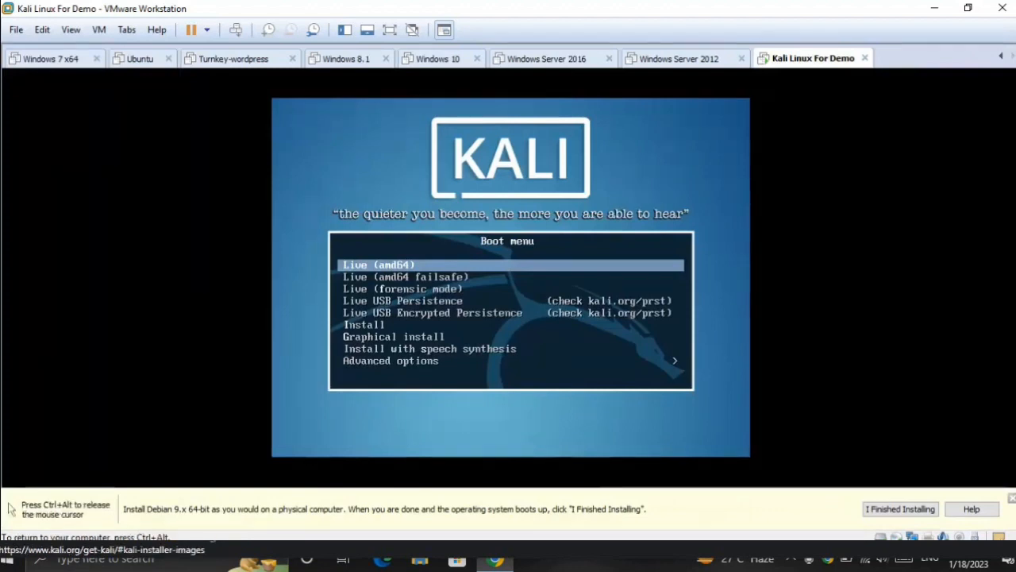
Step: Start the Graphical install from the Kali boot menu and release input from the virtual machine
{"action": "key", "text": "Down"}
{"action": "key", "text": "Down"}
{"action": "key", "text": "Down"}
{"action": "key", "text": "Down"}
{"action": "key", "text": "Down"}
{"action": "key", "text": "Down"}
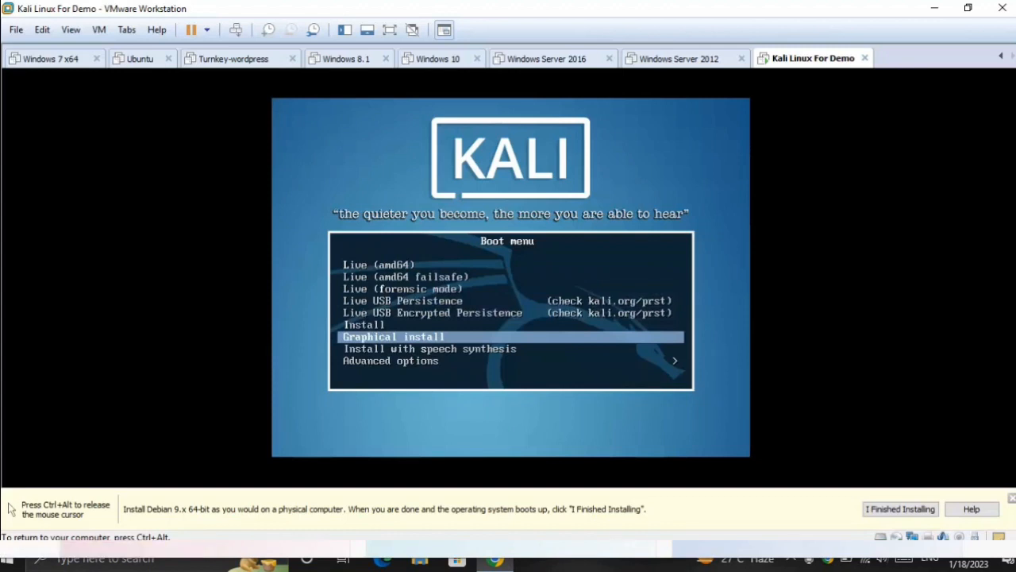
{"action": "key", "text": "Return"}
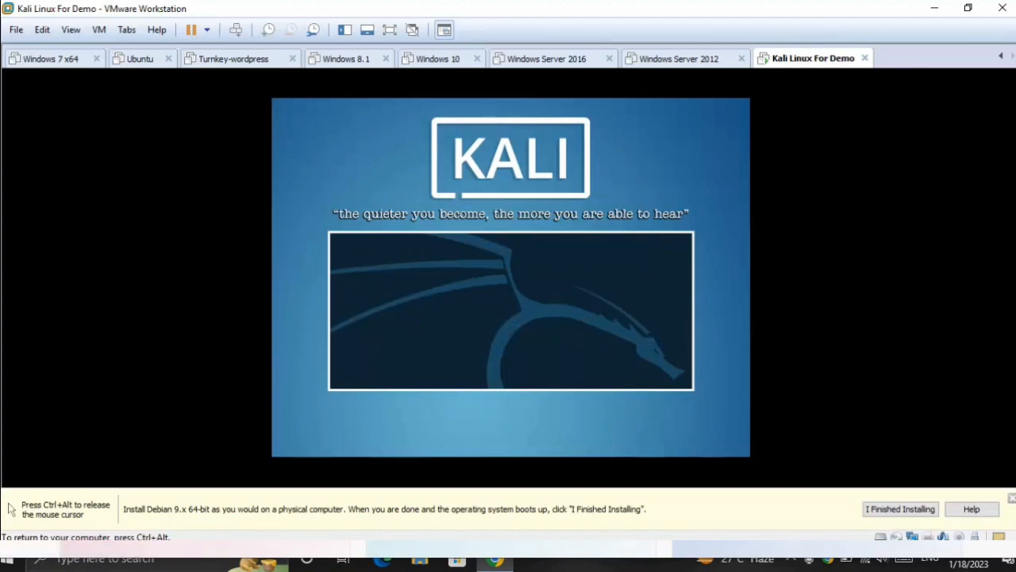
{"action": "key", "text": "ctrl+alt"}
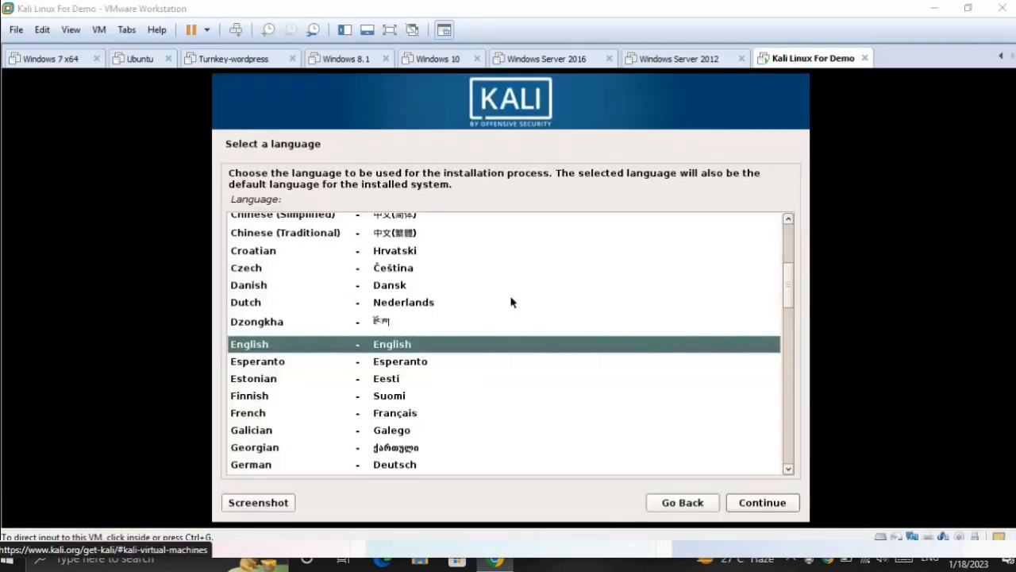
Step: Configure the installer's localization with English as the language, India as the location and the American English keymap
{"action": "left_click", "coordinate": [511, 302]}
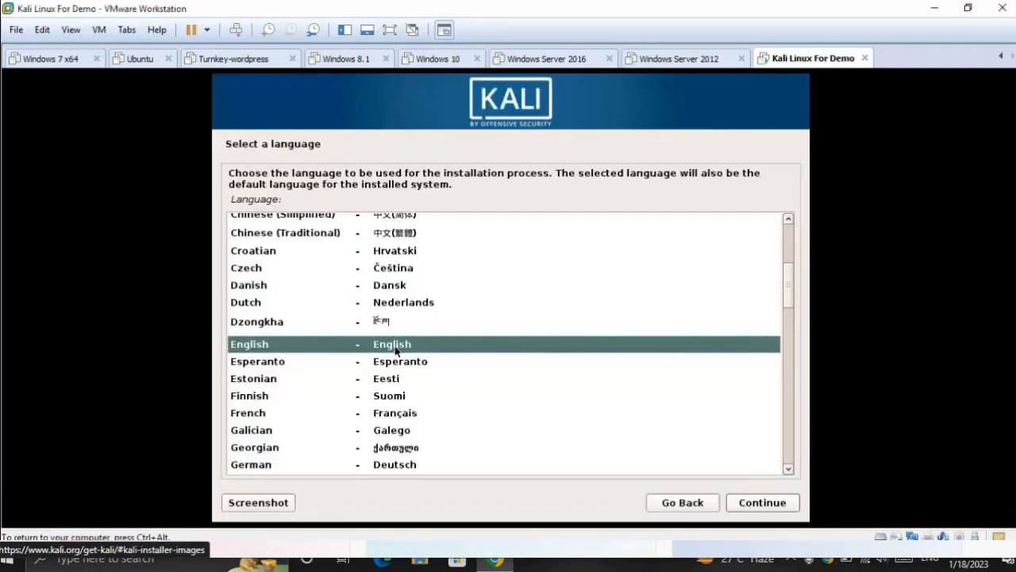
{"action": "left_click", "coordinate": [786, 503]}
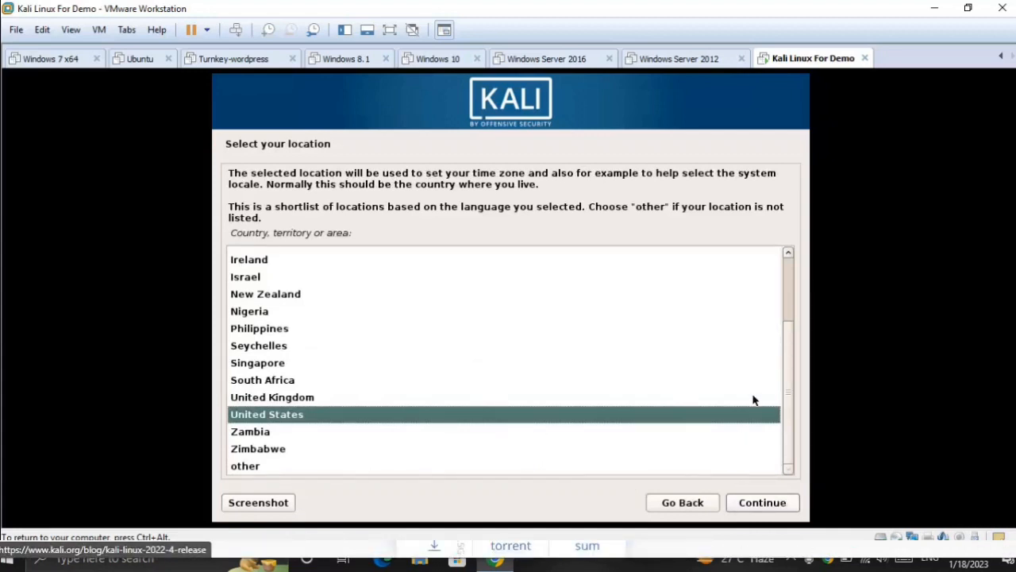
{"action": "left_click_drag", "start_coordinate": [789, 345], "coordinate": [786, 306]}
{"action": "left_click", "coordinate": [246, 300]}
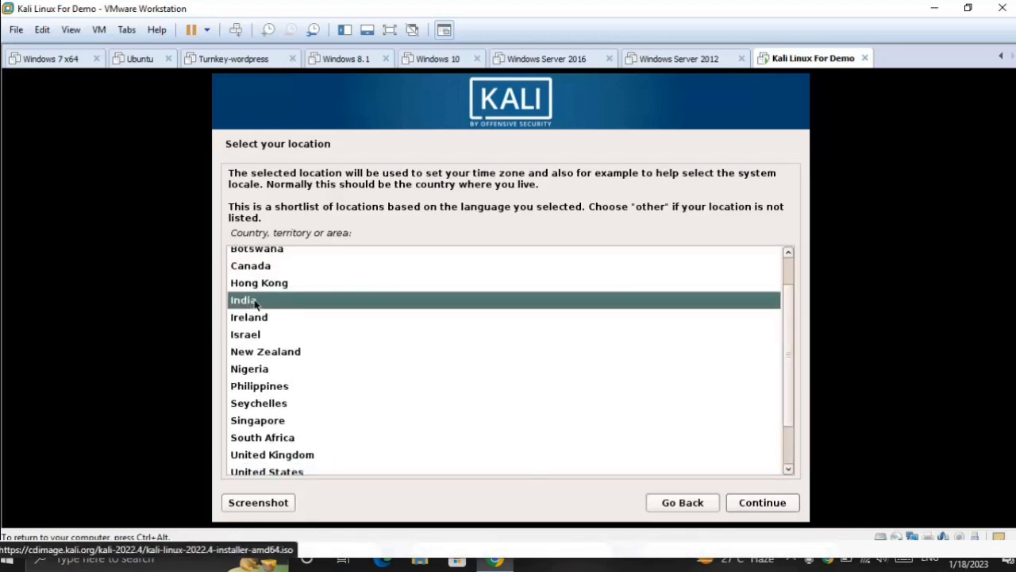
{"action": "left_click", "coordinate": [781, 504]}
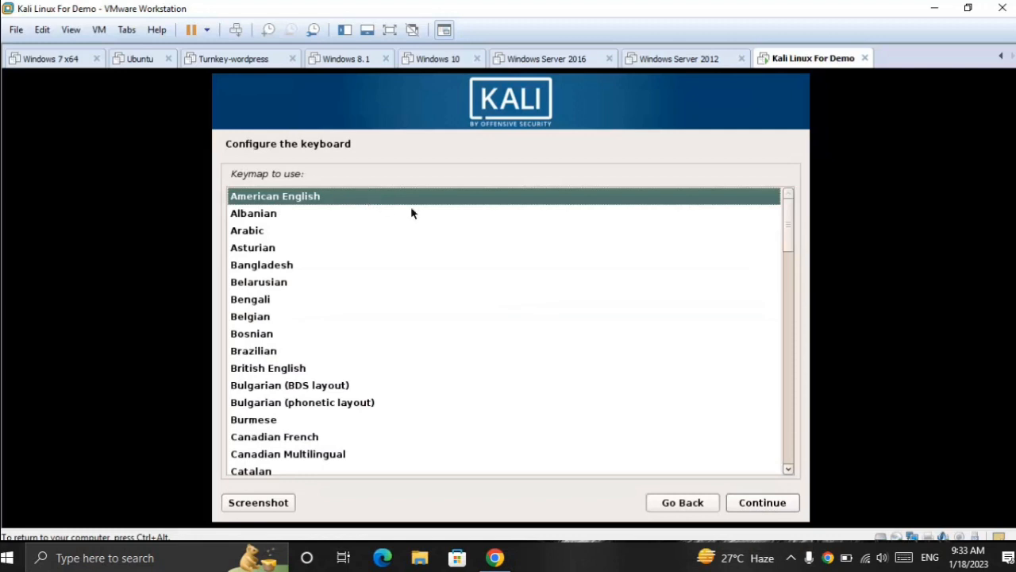
{"action": "left_click", "coordinate": [791, 503]}
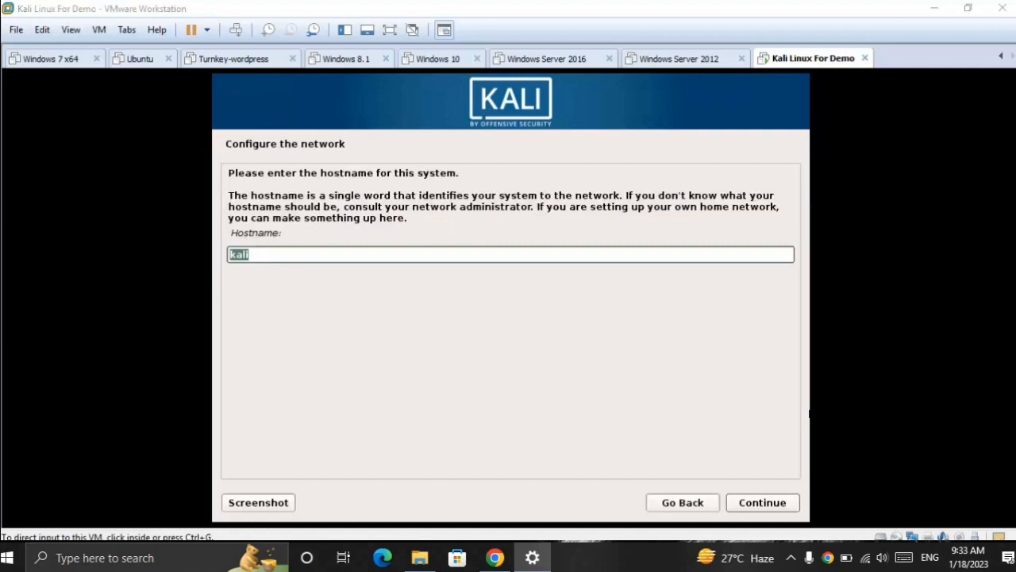
Step: Set the system's hostname to labpc1 and leave the domain name empty
{"action": "left_click", "coordinate": [611, 254]}
{"action": "left_click_drag", "start_coordinate": [297, 251], "coordinate": [219, 254]}
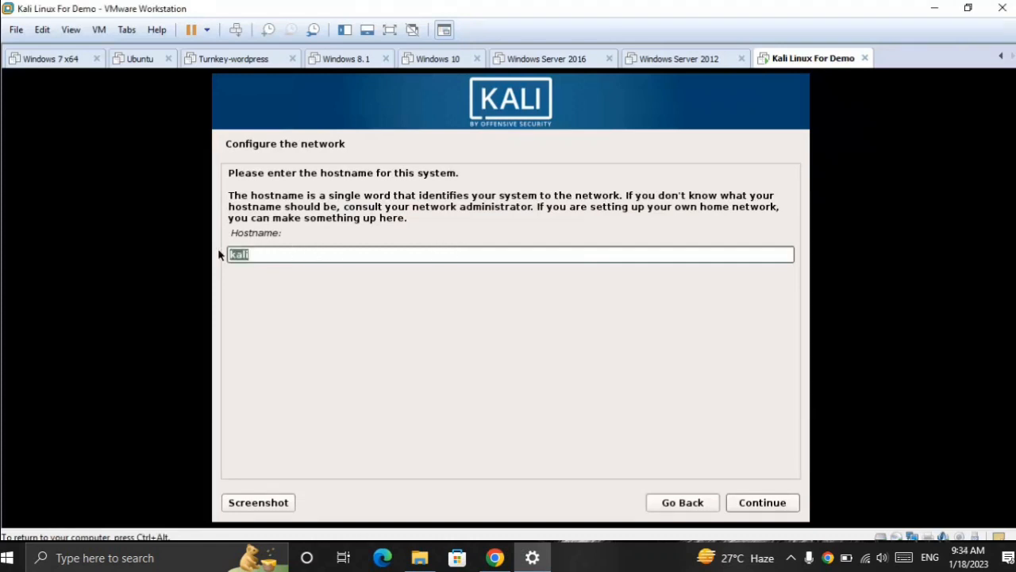
{"action": "type", "text": "labpc1"}
{"action": "left_click", "coordinate": [789, 512]}
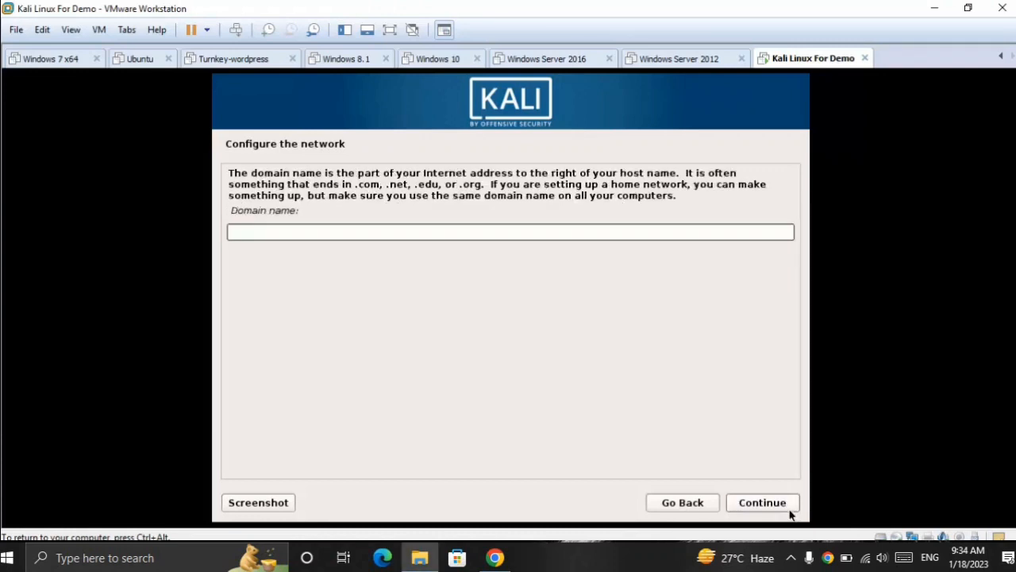
{"action": "left_click", "coordinate": [787, 509]}
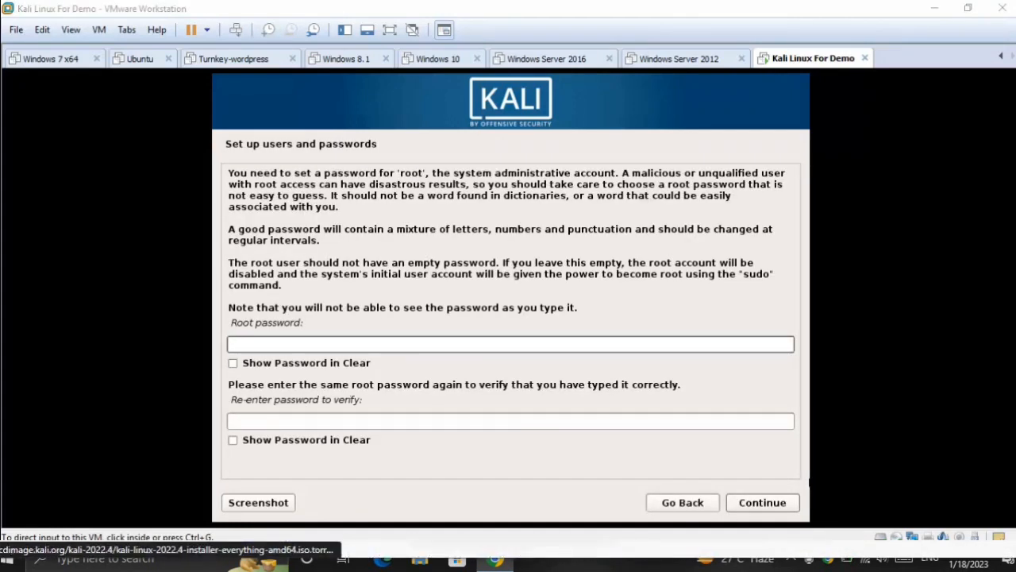
Step: Set the root account's password, entering it in both the password and verification fields
{"action": "left_click", "coordinate": [690, 343]}
{"action": "type", "text": "123456"}
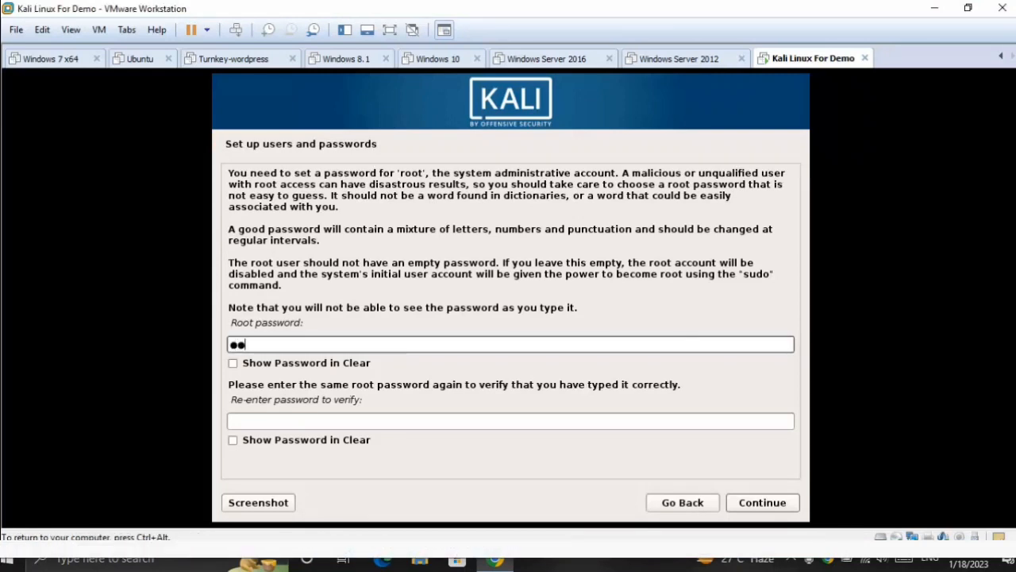
{"action": "type", "text": "78"}
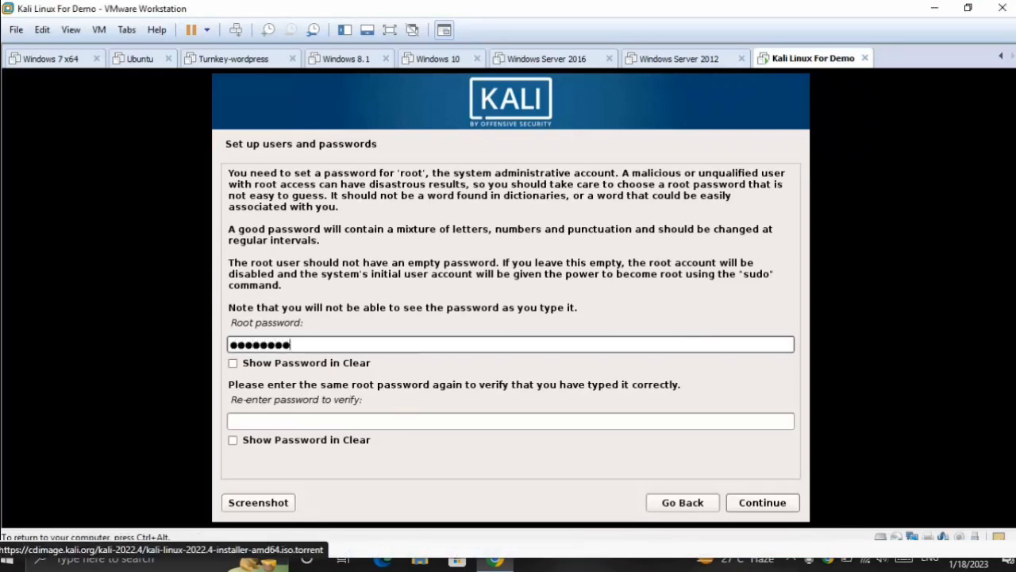
{"action": "key", "text": "Tab"}
{"action": "type", "text": "12345678"}
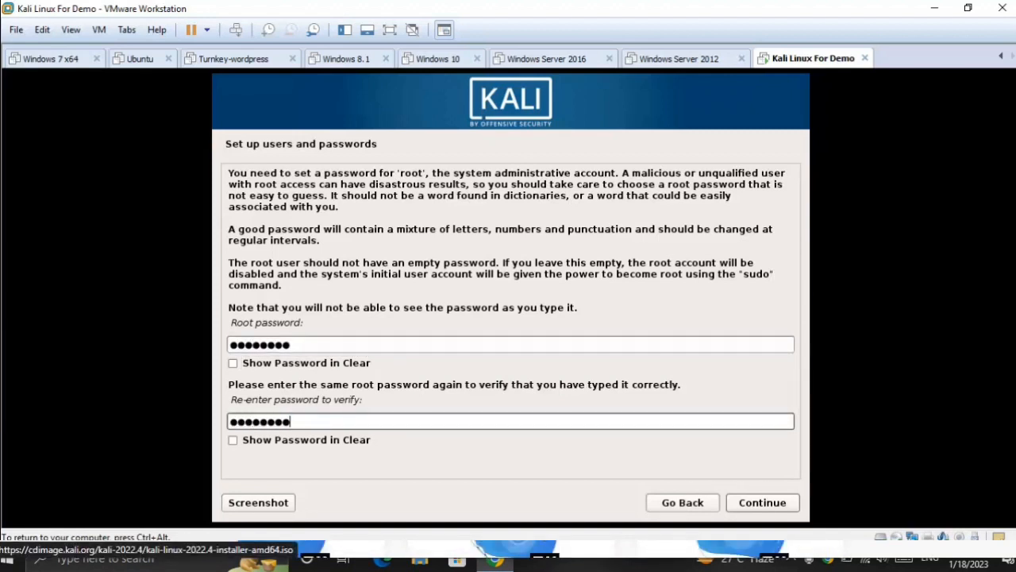
{"action": "left_click", "coordinate": [782, 503]}
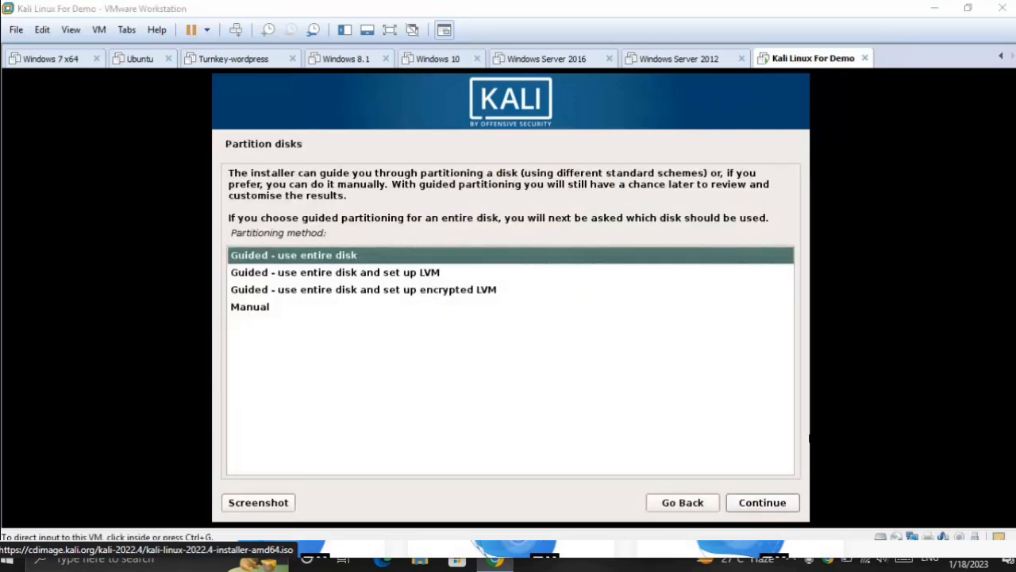
Step: Partition the SCSI1 (sda) disk with the guided entire-disk method, keeping all files in one partition
{"action": "left_click", "coordinate": [688, 255]}
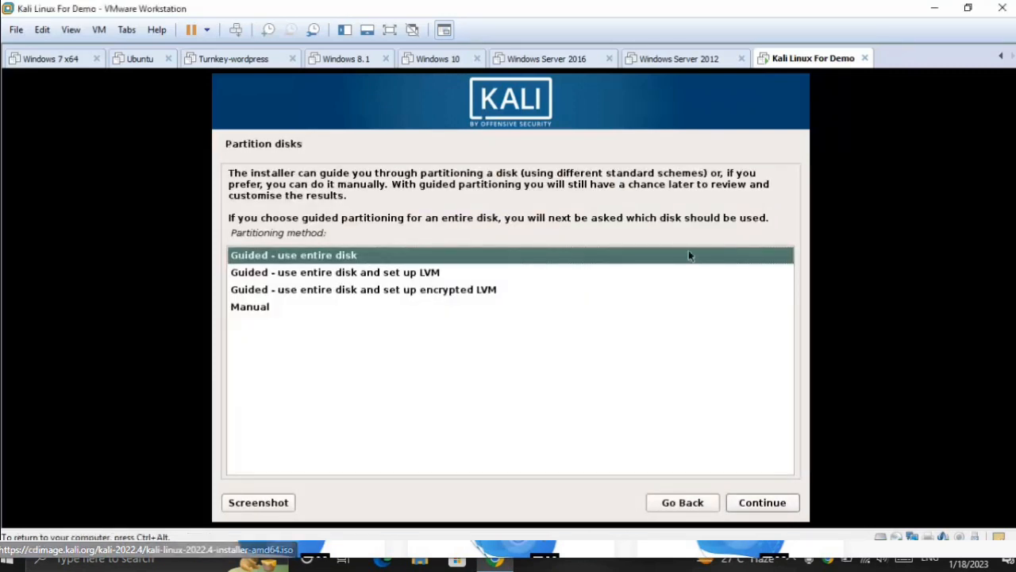
{"action": "left_click", "coordinate": [775, 503]}
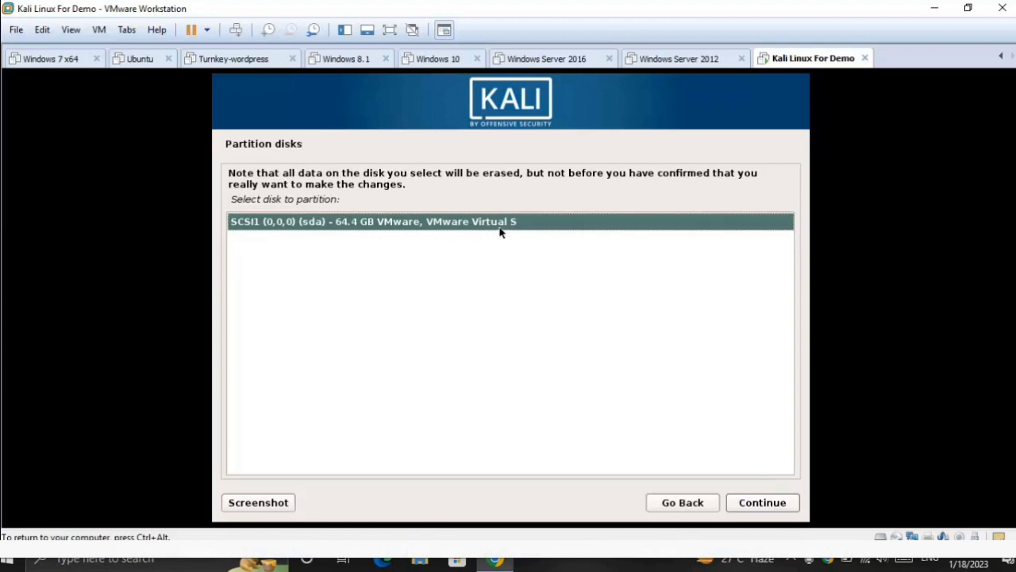
{"action": "left_click", "coordinate": [782, 505]}
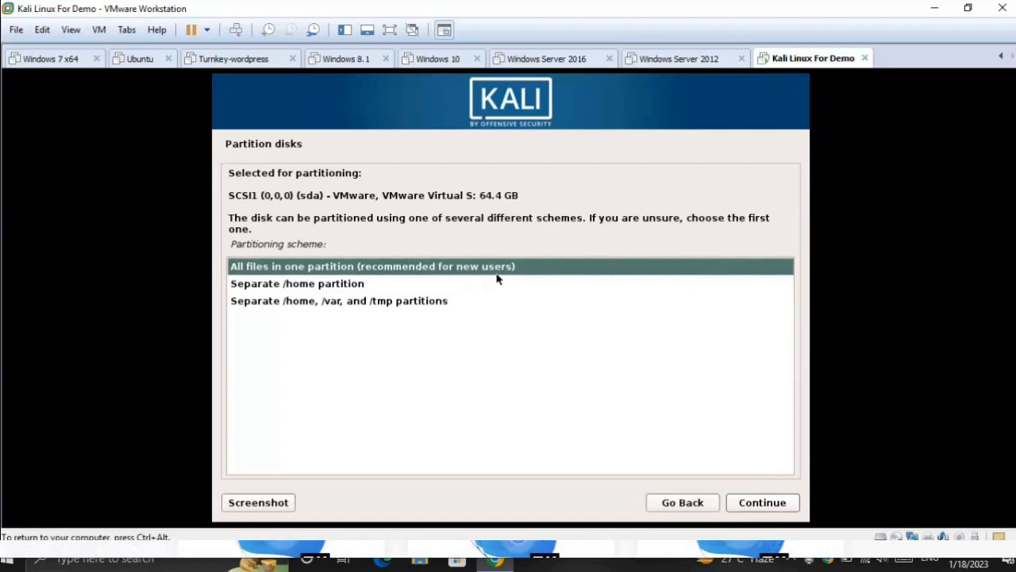
{"action": "left_click", "coordinate": [777, 506]}
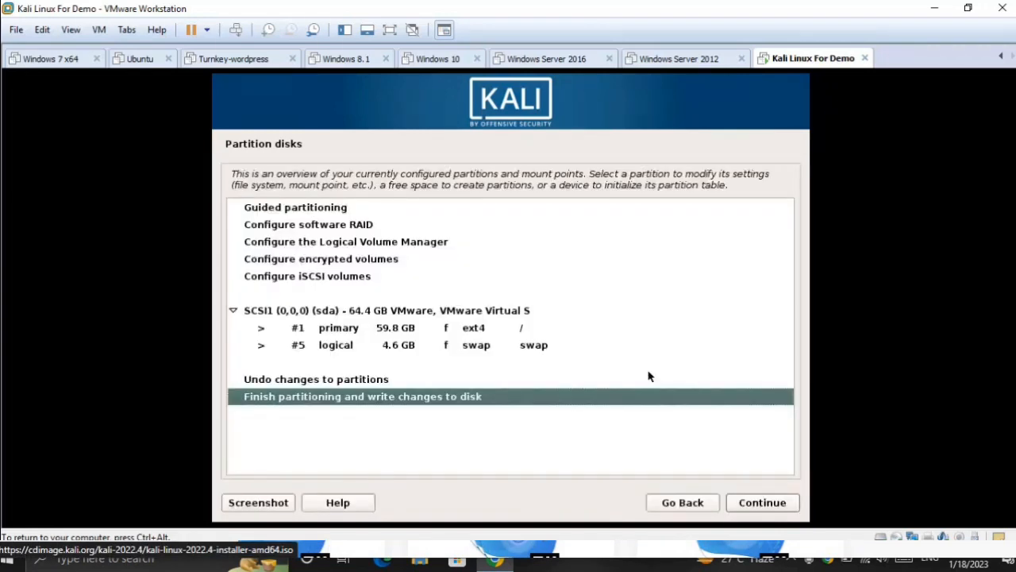
Step: Finish partitioning and confirm with Yes that the changes are written to the disk
{"action": "left_click", "coordinate": [783, 502]}
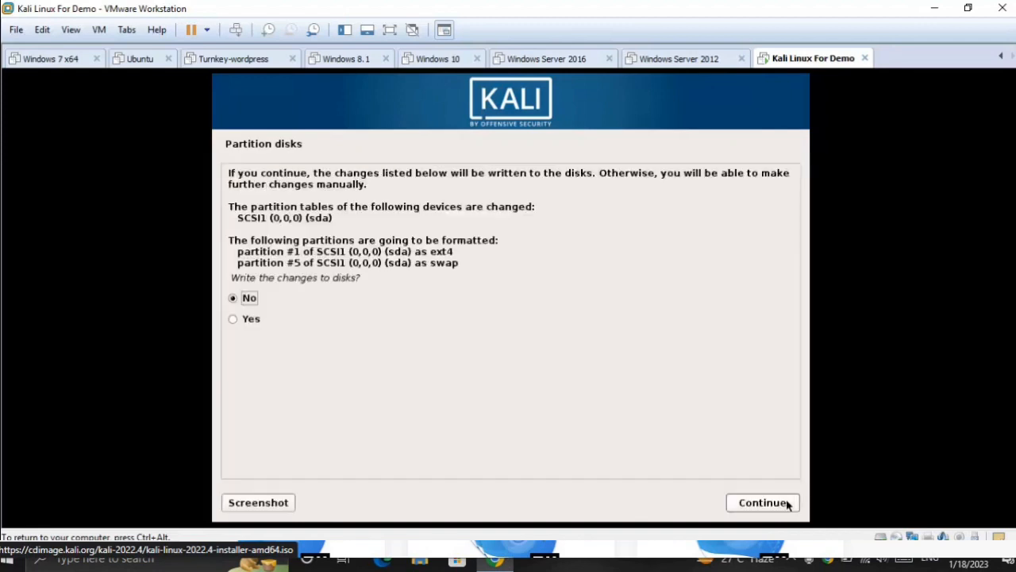
{"action": "left_click", "coordinate": [254, 321]}
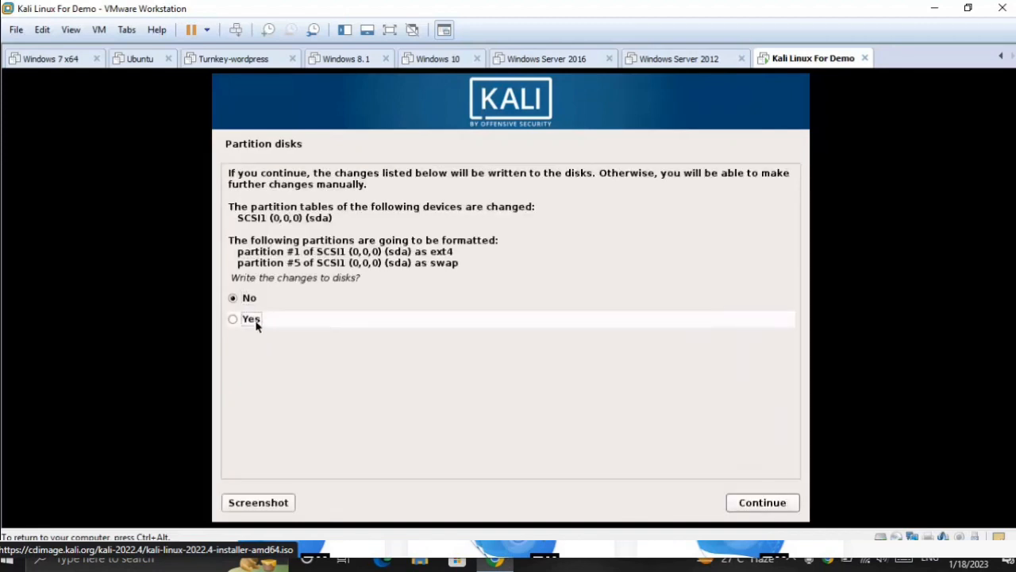
{"action": "left_click", "coordinate": [253, 319]}
{"action": "left_click", "coordinate": [786, 508]}
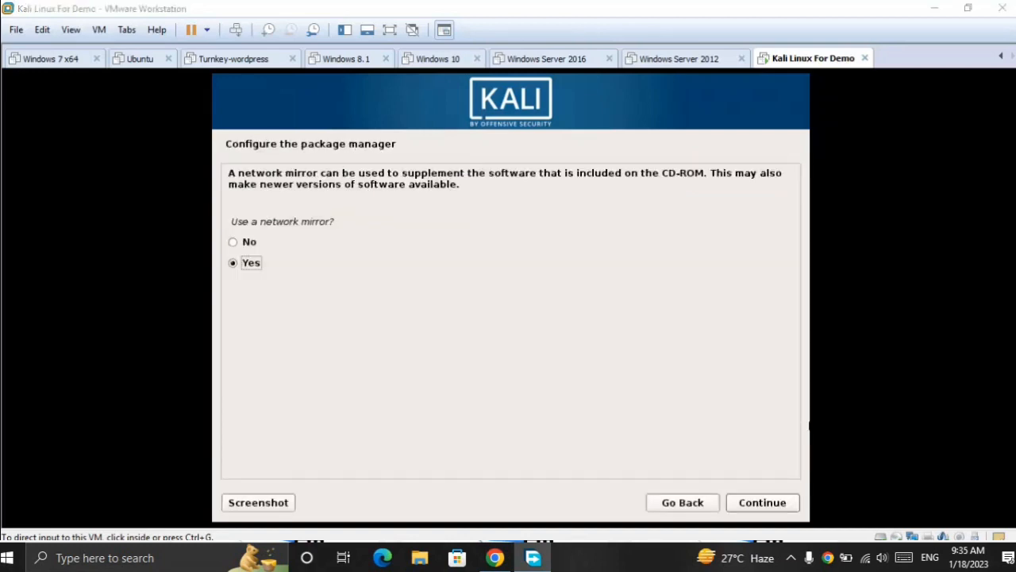
Step: Configure the package manager to use no network mirror
{"action": "left_click", "coordinate": [243, 241]}
{"action": "left_click", "coordinate": [232, 244]}
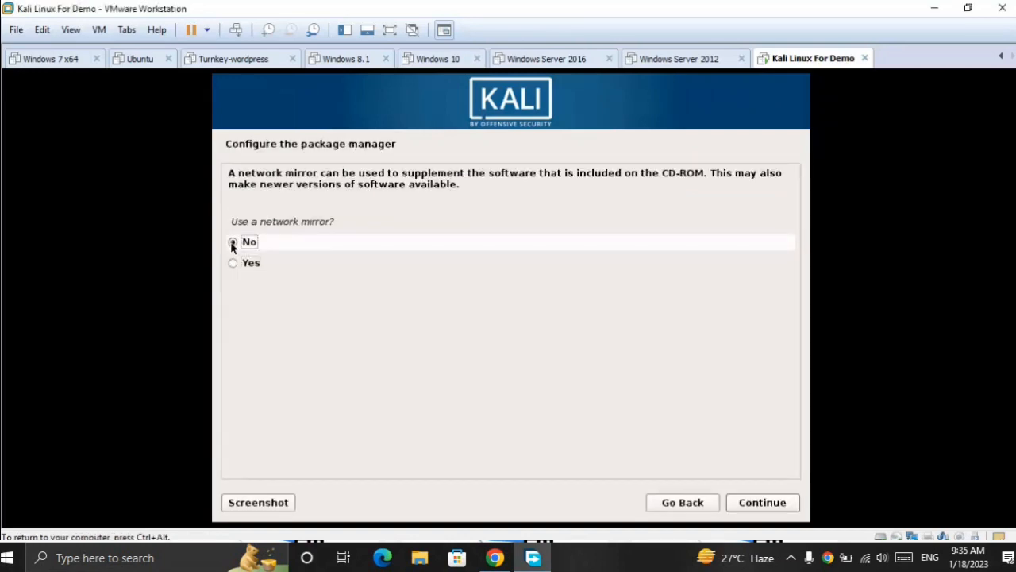
{"action": "left_click", "coordinate": [762, 503]}
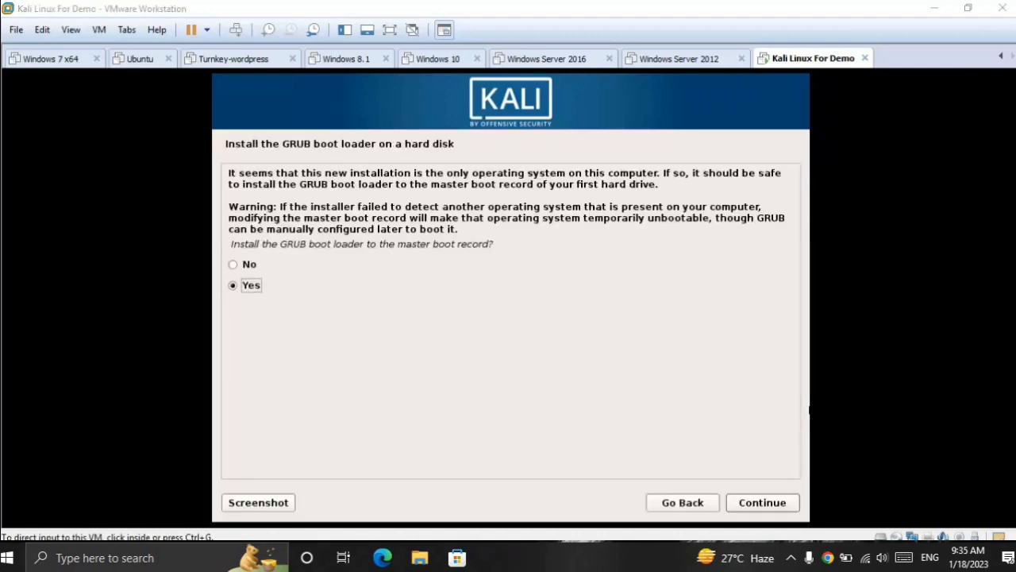
Step: Install the GRUB boot loader to the master boot record on /dev/sda and finish the installation to boot the new system
{"action": "left_click", "coordinate": [669, 339]}
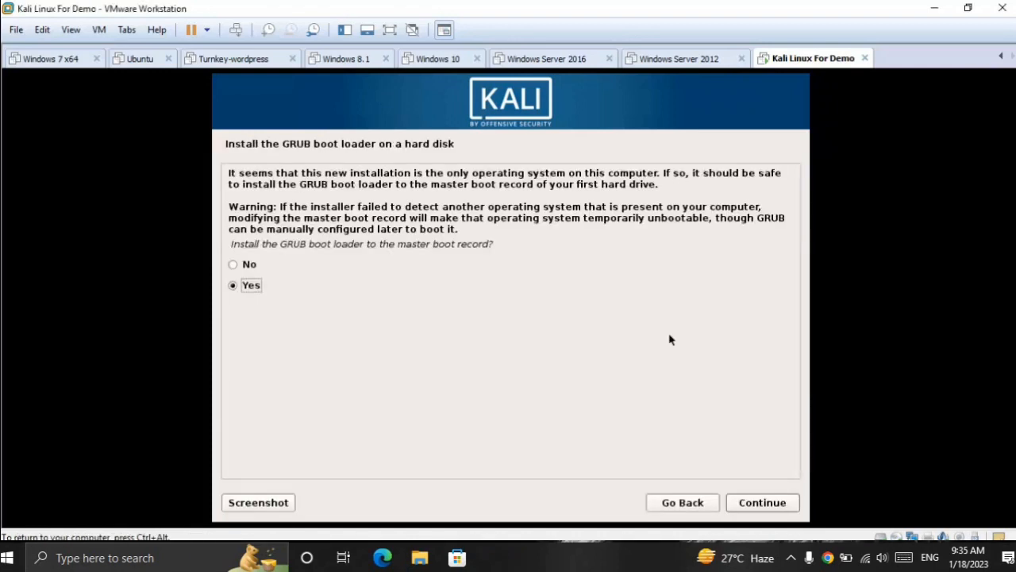
{"action": "left_click", "coordinate": [762, 503]}
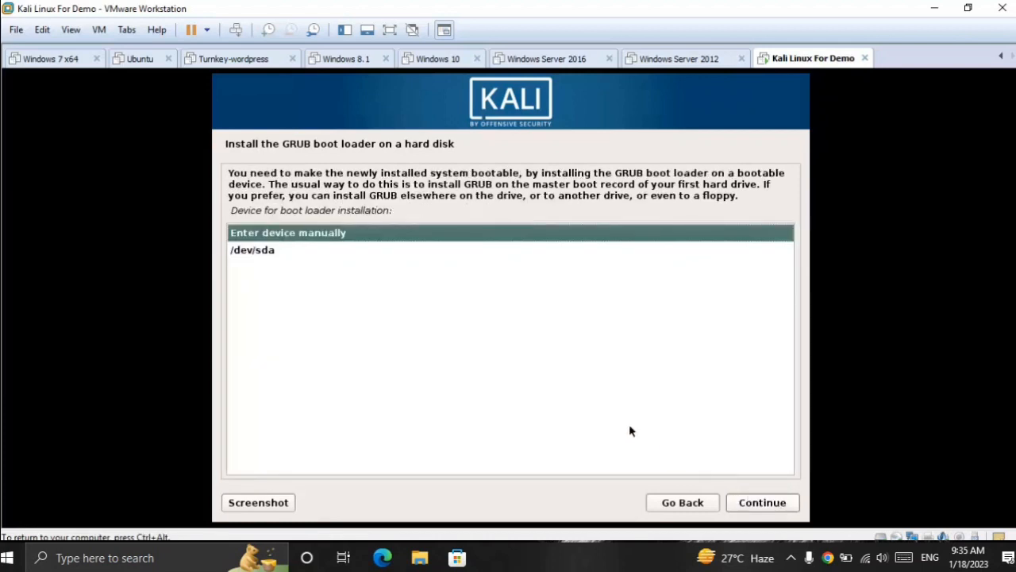
{"action": "left_click", "coordinate": [273, 260]}
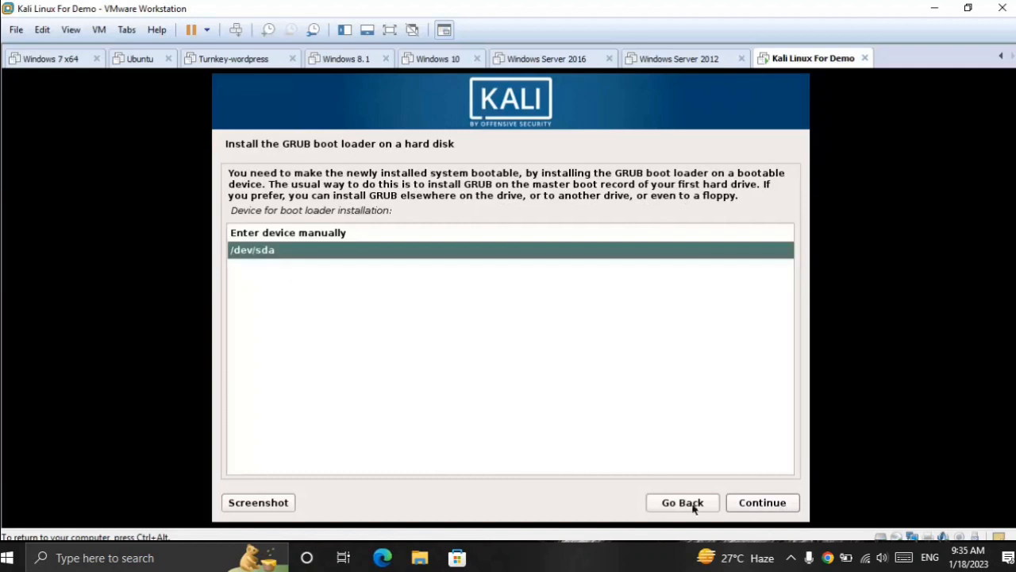
{"action": "left_click", "coordinate": [776, 506]}
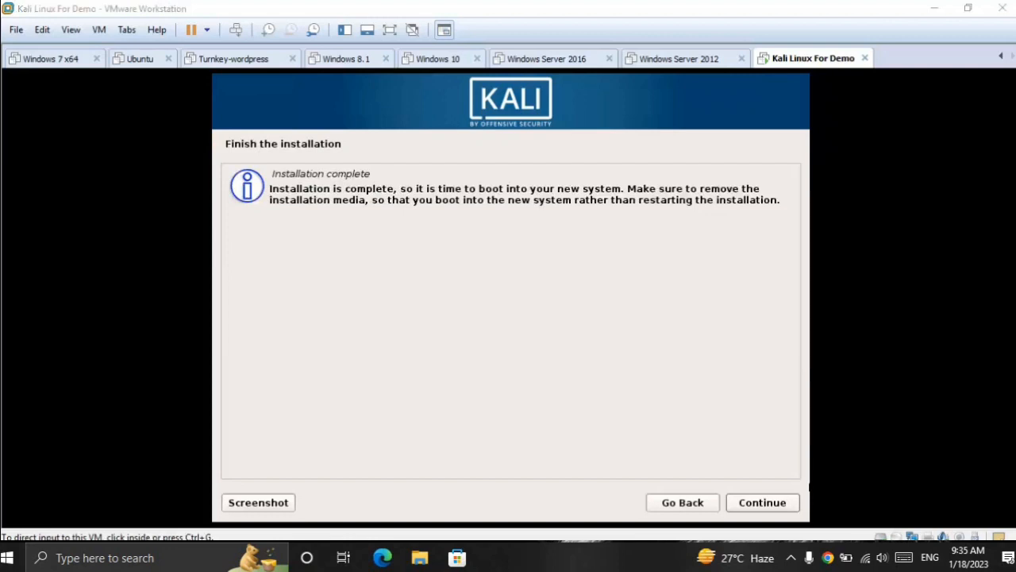
{"action": "left_click", "coordinate": [774, 504]}
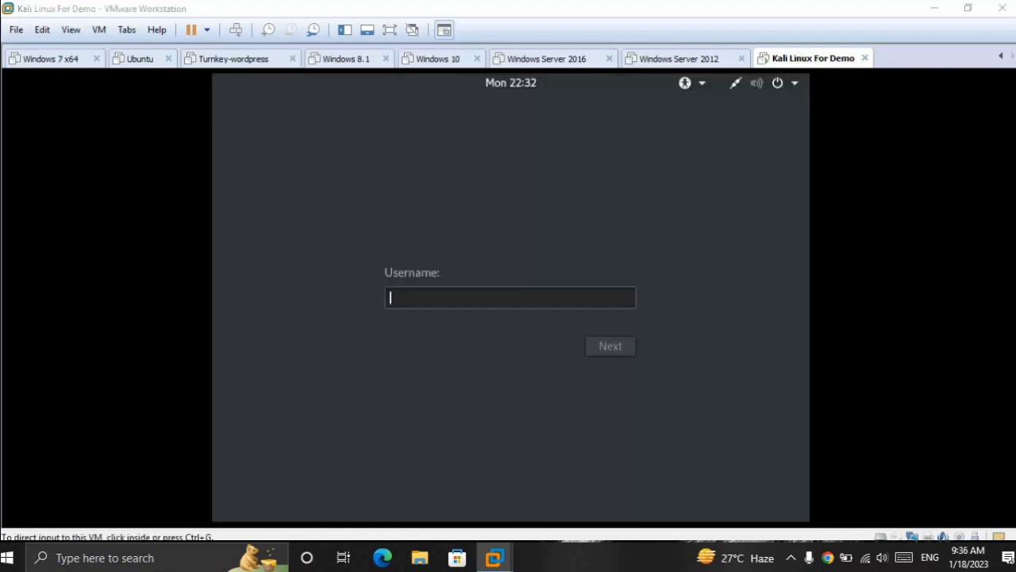
Step: Enter root as the username on the installed Kali system's login screen
{"action": "left_click", "coordinate": [510, 298]}
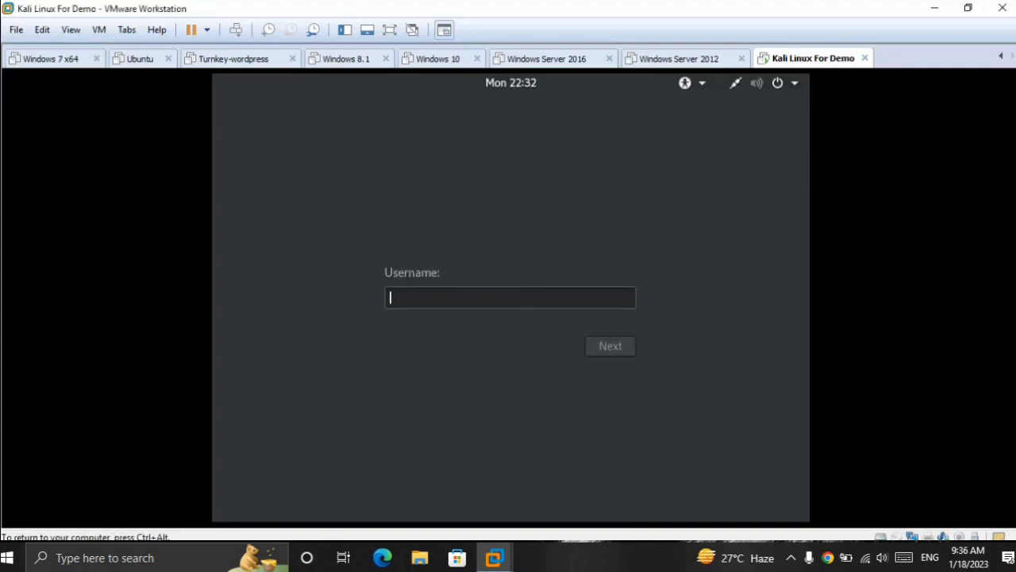
{"action": "type", "text": "root"}
{"action": "key", "text": "Return"}
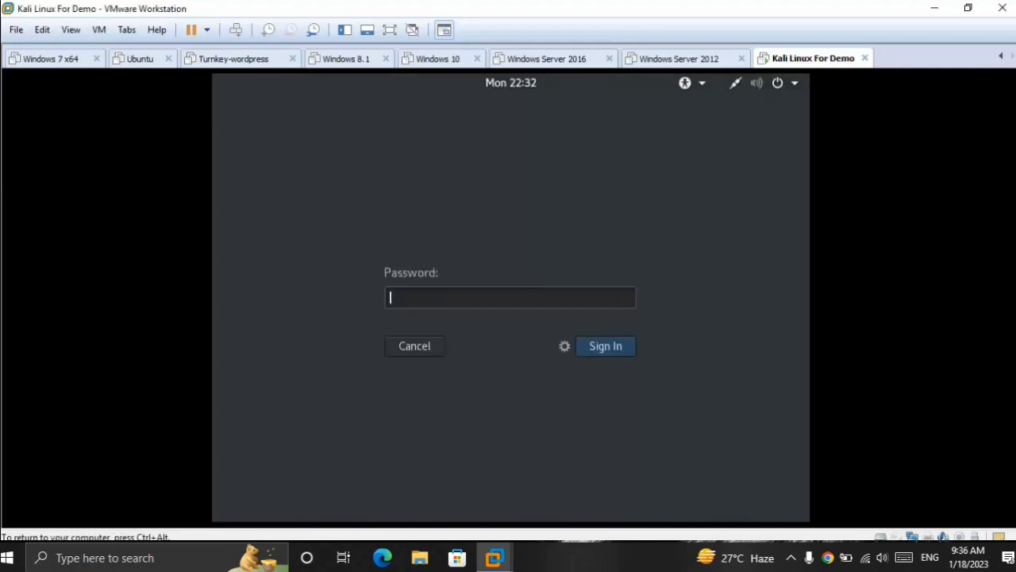
Step: Try to sign in to the root account with a password
{"action": "type", "text": "toortoo"}
{"action": "key", "text": "Return"}
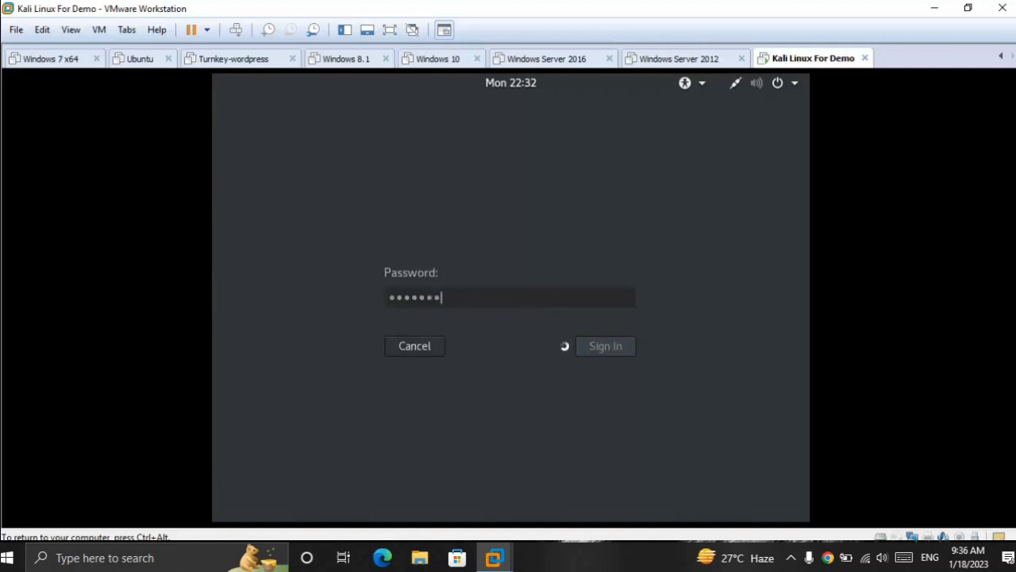
Step: Re-enter the root account's password and submit the sign-in
{"action": "type", "text": "too"}
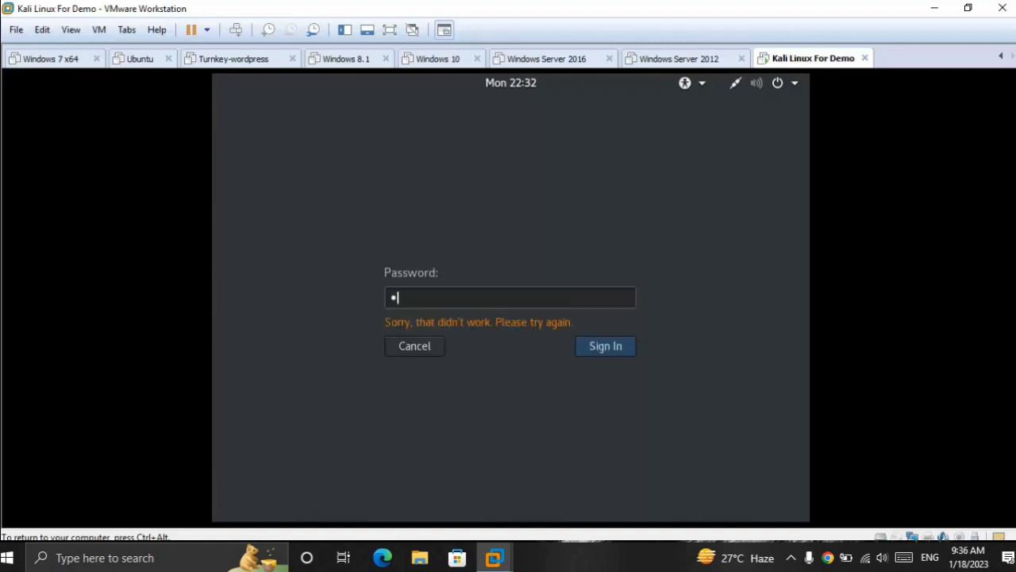
{"action": "type", "text": "rtoor"}
{"action": "key", "text": "Return"}
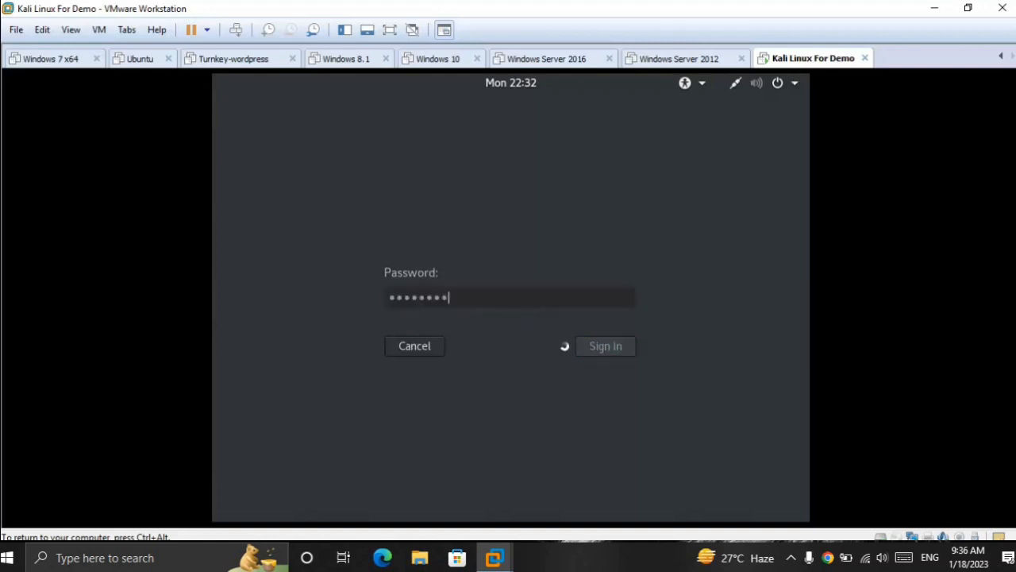